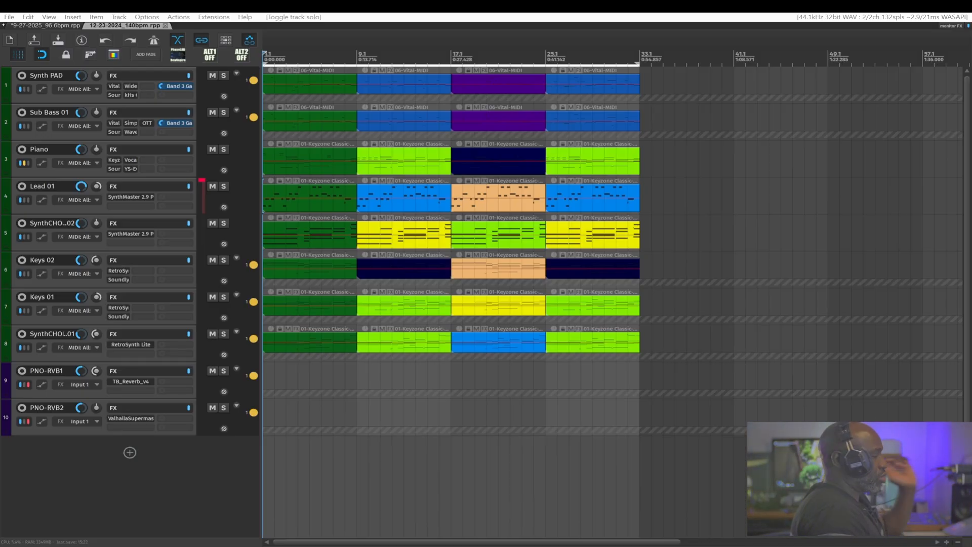
{"action": "key", "text": "alt+Tab"}
{"action": "key", "text": "Tab"}
{"action": "key", "text": "Tab"}
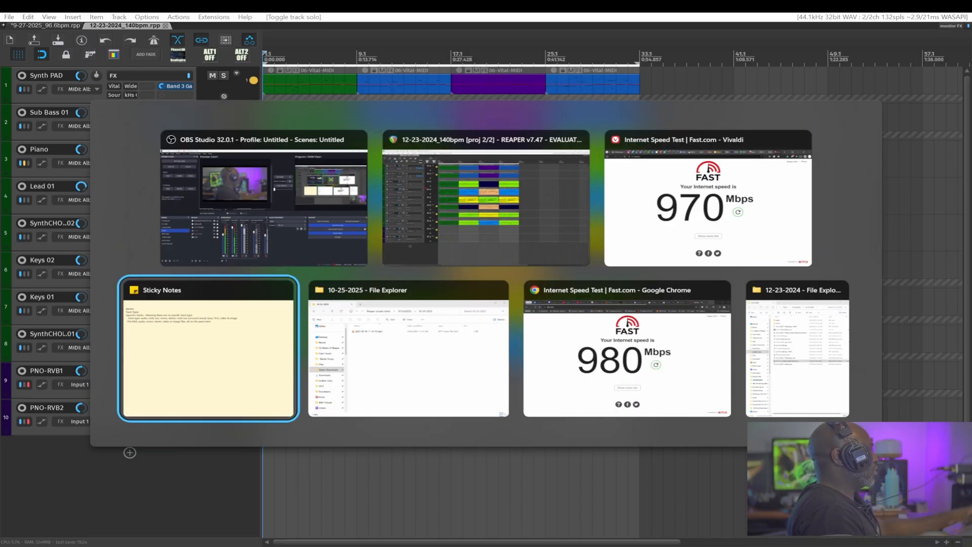
{"action": "key", "text": "Escape"}
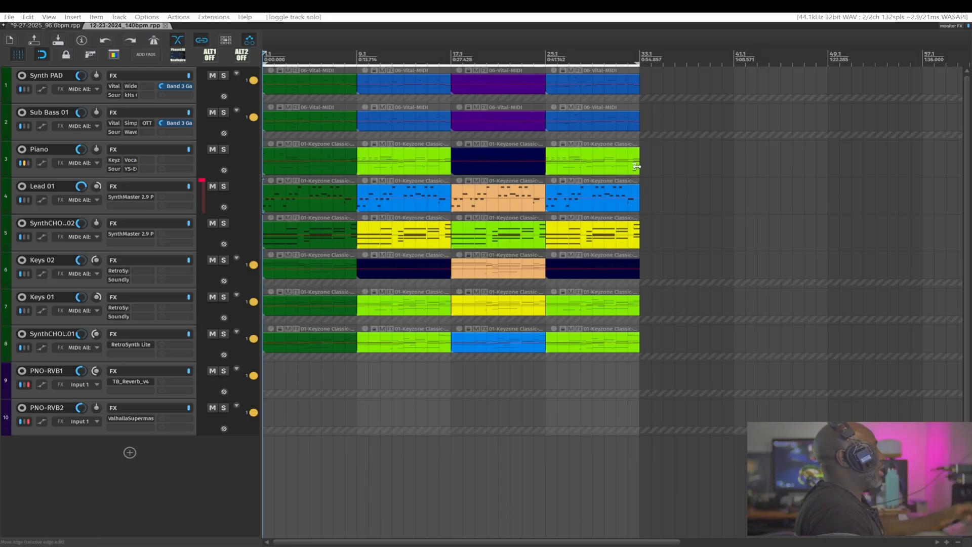
Step: Play the arrangement from the beginning and solo the Piano track
{"action": "scroll", "coordinate": [679, 193], "scroll_direction": "up", "scroll_amount": 5}
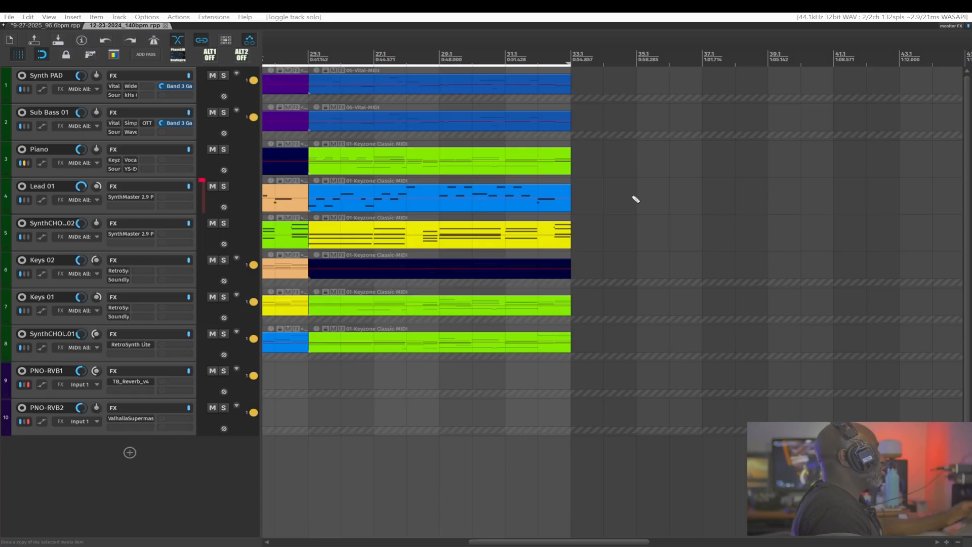
{"action": "scroll", "coordinate": [636, 199], "scroll_direction": "up", "scroll_amount": 5}
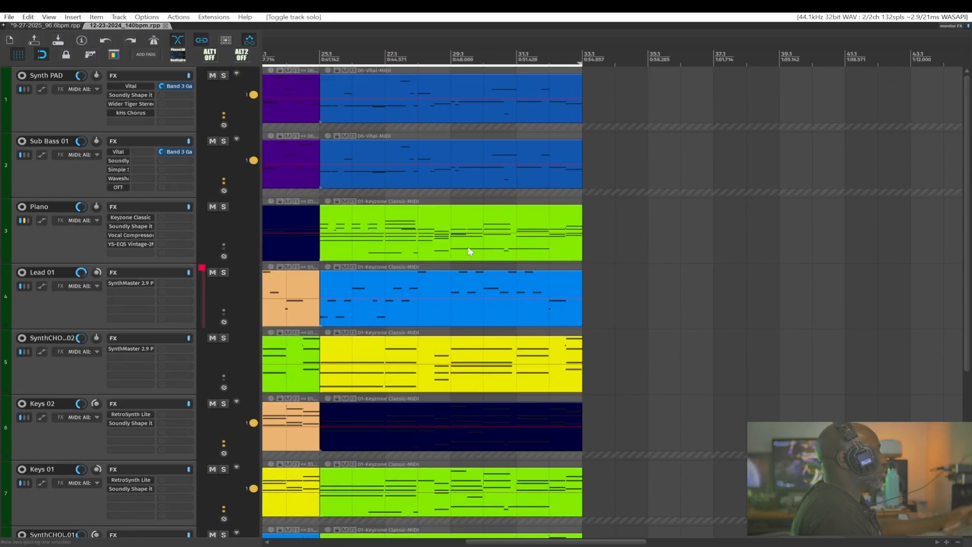
{"action": "scroll", "coordinate": [587, 164], "scroll_direction": "left", "scroll_amount": 3}
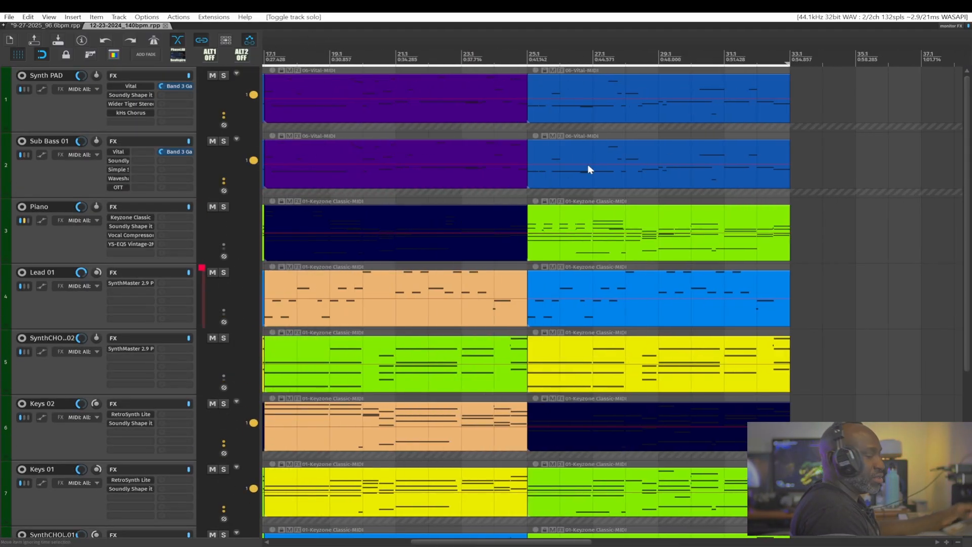
{"action": "scroll", "coordinate": [590, 175], "scroll_direction": "down", "scroll_amount": 3}
{"action": "scroll", "coordinate": [590, 175], "scroll_direction": "down", "scroll_amount": 3}
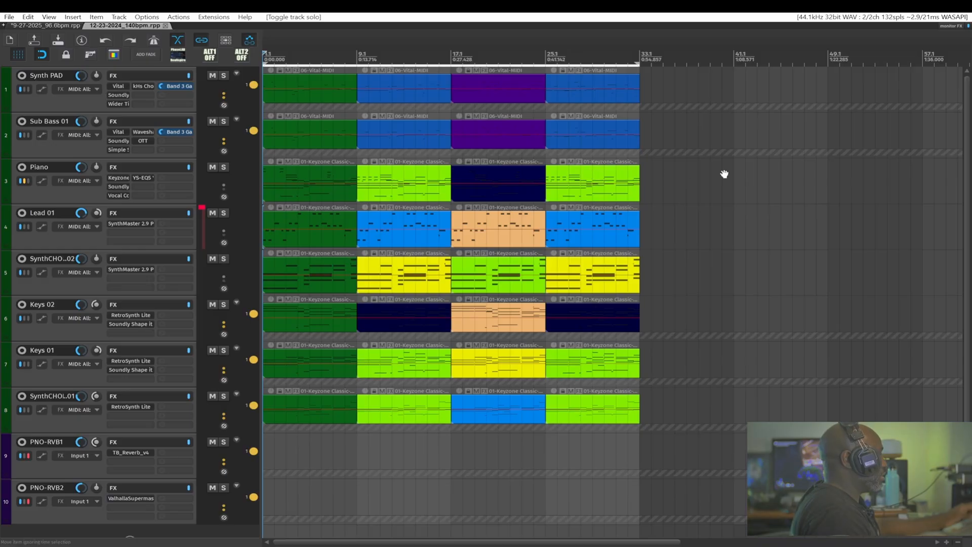
{"action": "key", "text": "space"}
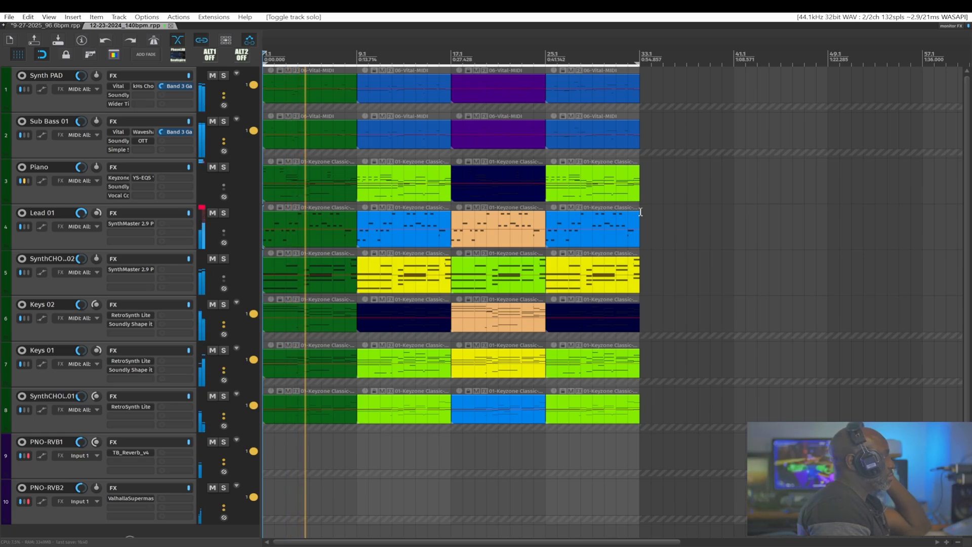
{"action": "left_click", "coordinate": [224, 172]}
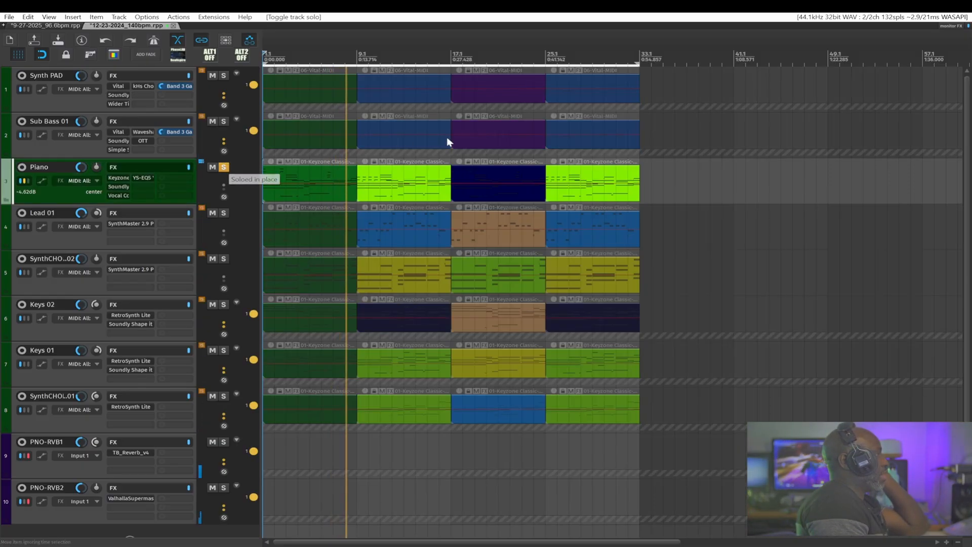
Step: Set the time selection to the Piano track's last MIDI item, audition it, and return the edit cursor to bar 25
{"action": "left_click", "coordinate": [546, 52]}
{"action": "left_click", "coordinate": [569, 189]}
{"action": "key", "text": "shift+t"}
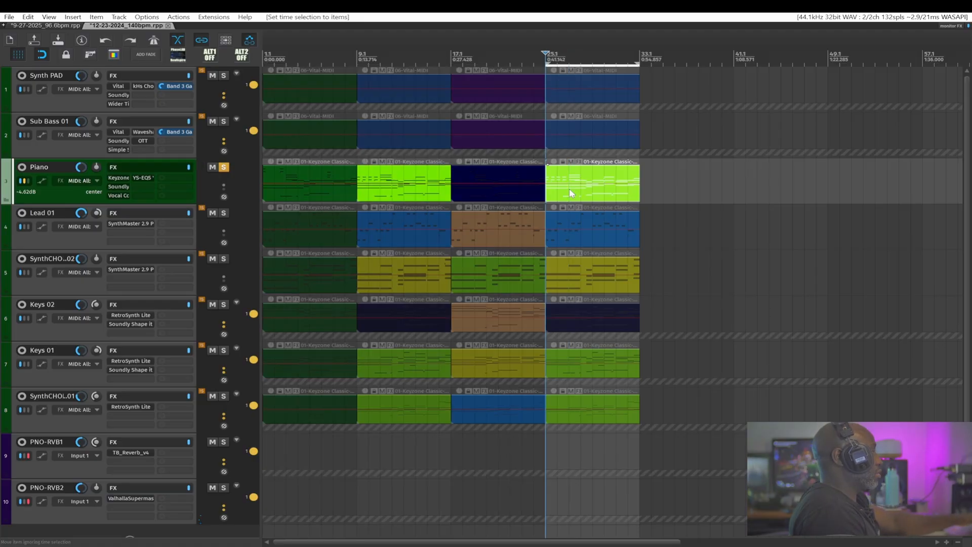
{"action": "key", "text": "space"}
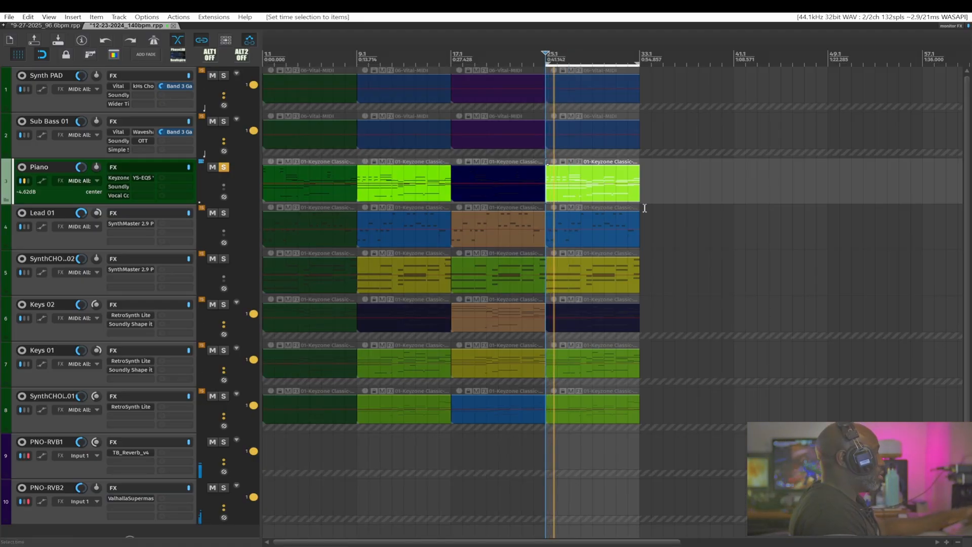
{"action": "scroll", "coordinate": [643, 208], "scroll_direction": "up", "scroll_amount": 2}
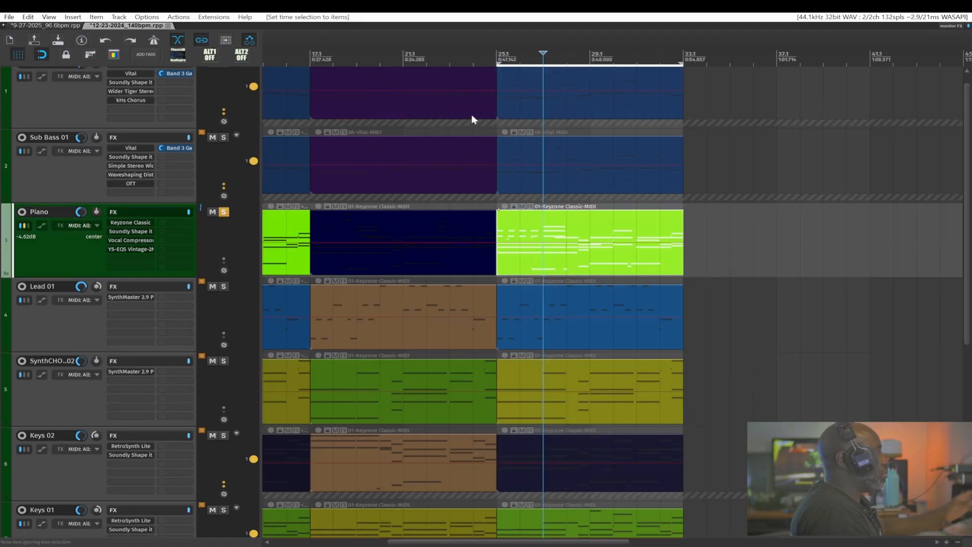
{"action": "left_click", "coordinate": [498, 48]}
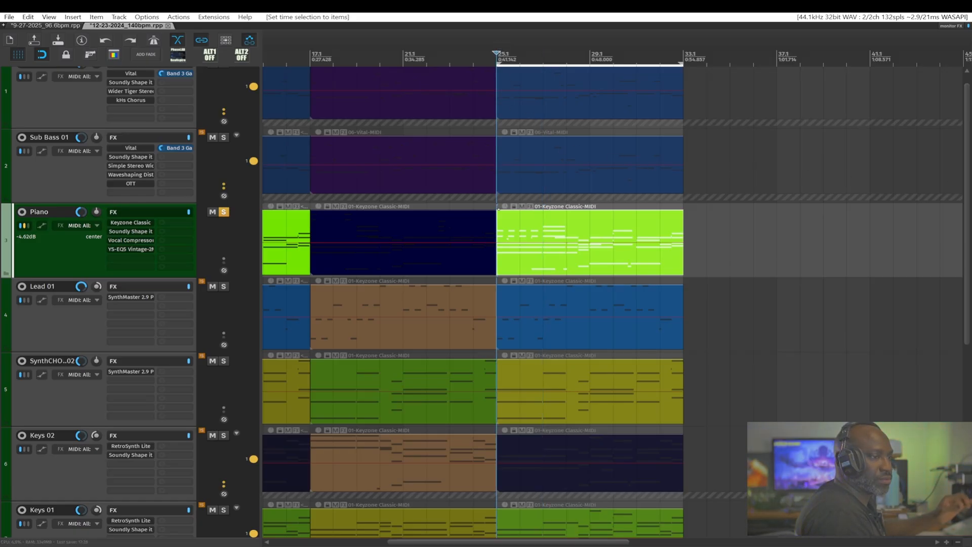
Step: Import 12-23-2024_140bpm_freeze_RetroSynth Lite.wav onto the Piano track after its last MIDI item, ignoring the tempo suggested by the media
{"action": "left_click_drag", "start_coordinate": [971, 268], "coordinate": [714, 260]}
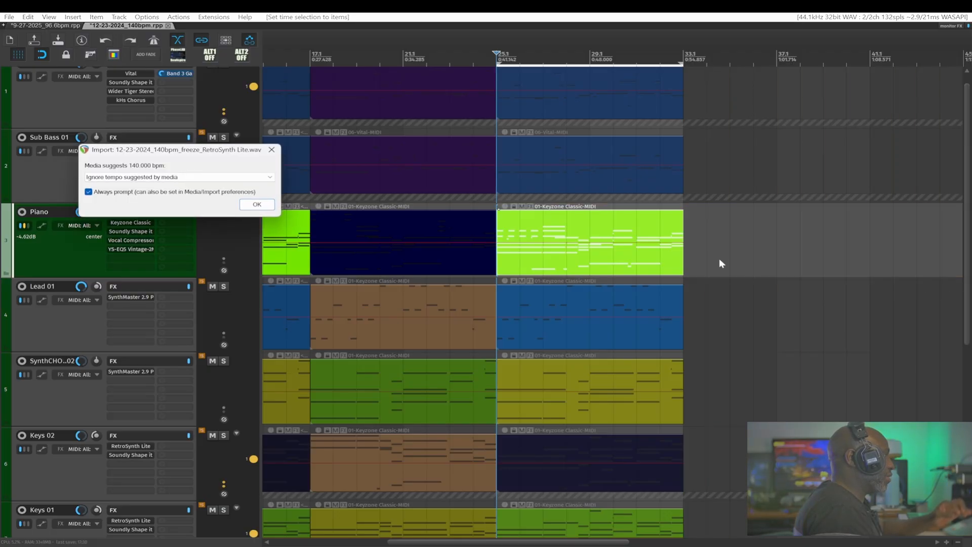
{"action": "left_click", "coordinate": [255, 205]}
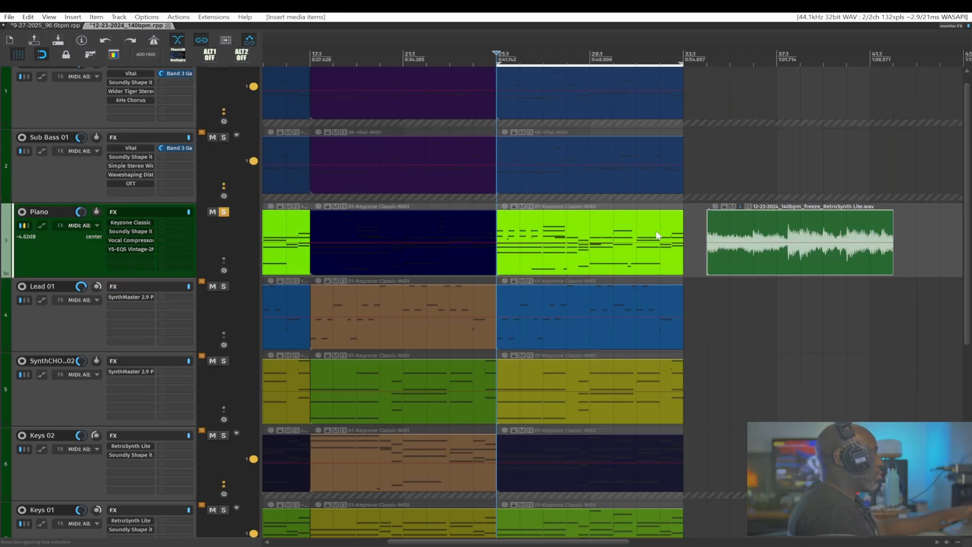
{"action": "key", "text": "alt+Tab"}
{"action": "key", "text": "alt+Tab"}
{"action": "key", "text": "alt+Tab"}
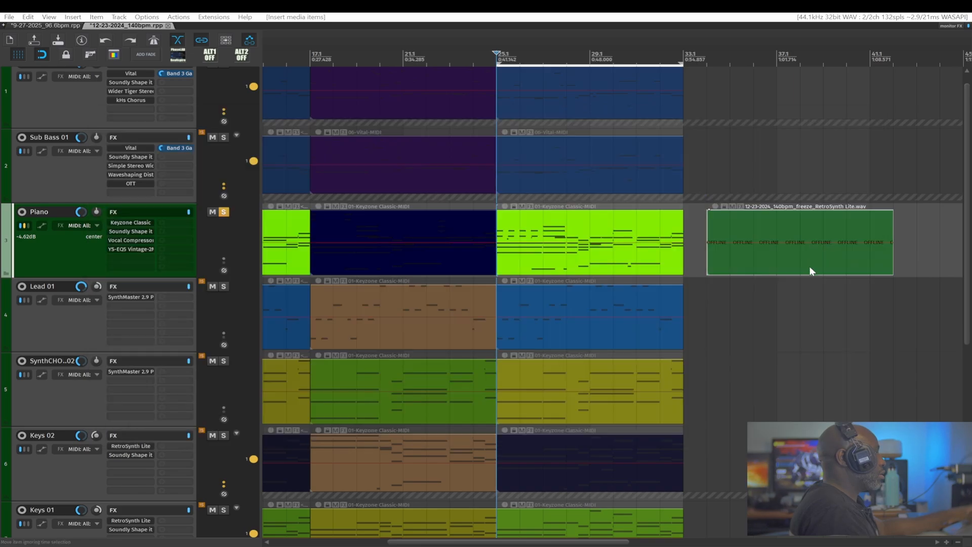
{"action": "left_click", "coordinate": [791, 255]}
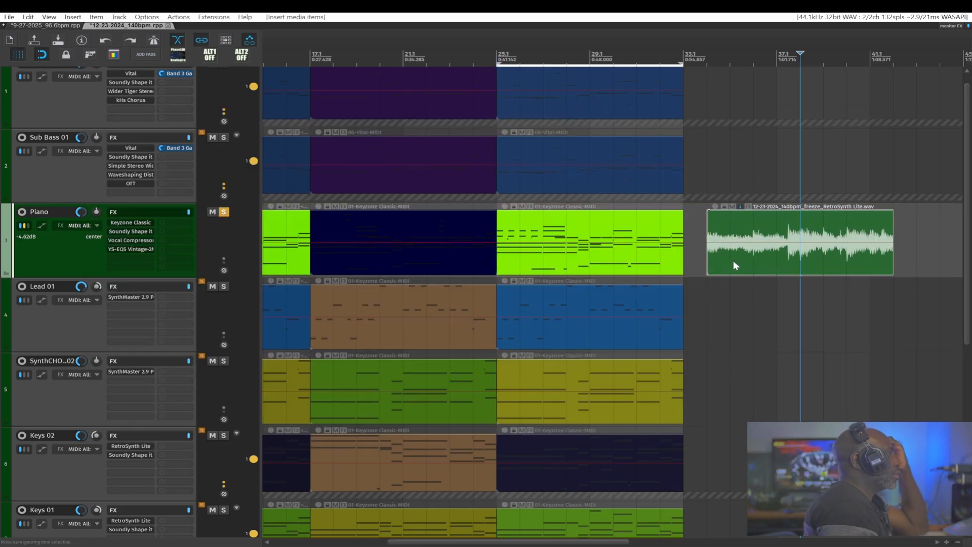
{"action": "mouse_move", "coordinate": [734, 262]}
{"action": "left_mouse_down"}
{"action": "mouse_move", "coordinate": [716, 263]}
{"action": "mouse_move", "coordinate": [727, 261]}
{"action": "left_mouse_up"}
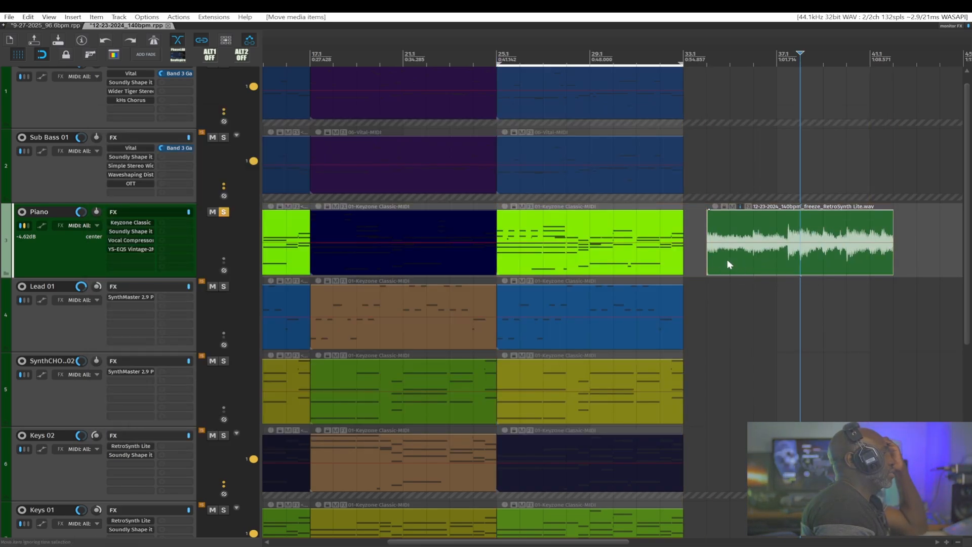
Step: Audition the imported RetroSynth Lite audio item and the Piano track's last MIDI item to compare them
{"action": "left_click", "coordinate": [702, 51]}
{"action": "key", "text": "space"}
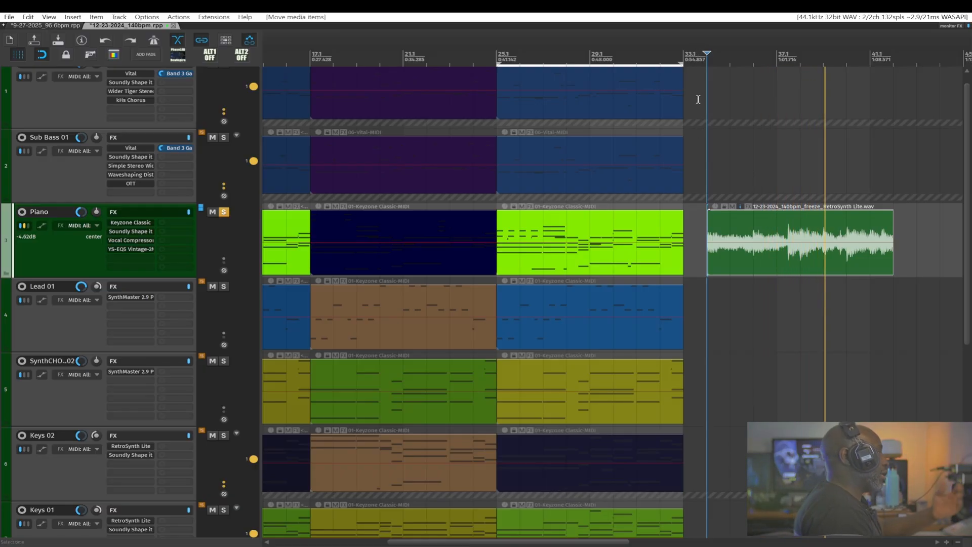
{"action": "key", "text": "space"}
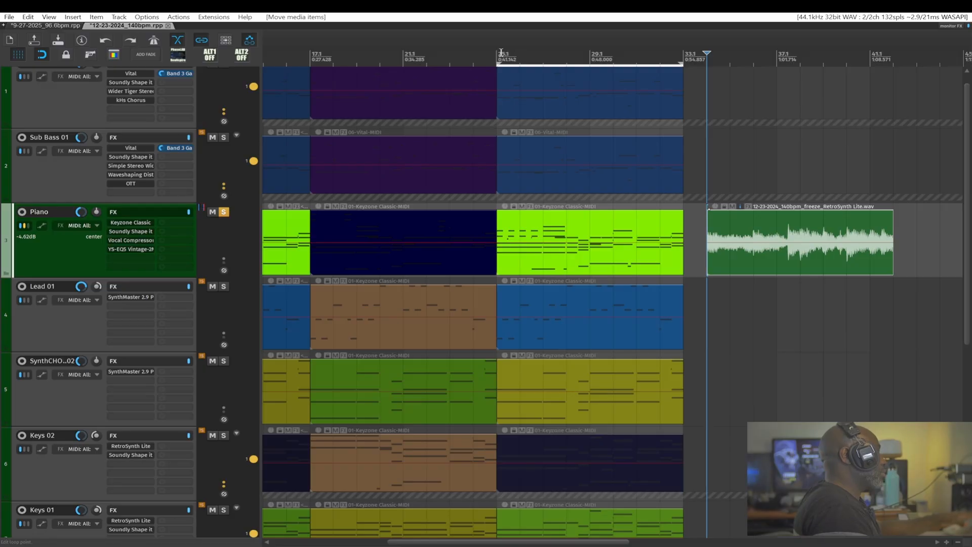
{"action": "left_click", "coordinate": [496, 53]}
{"action": "left_click", "coordinate": [537, 228]}
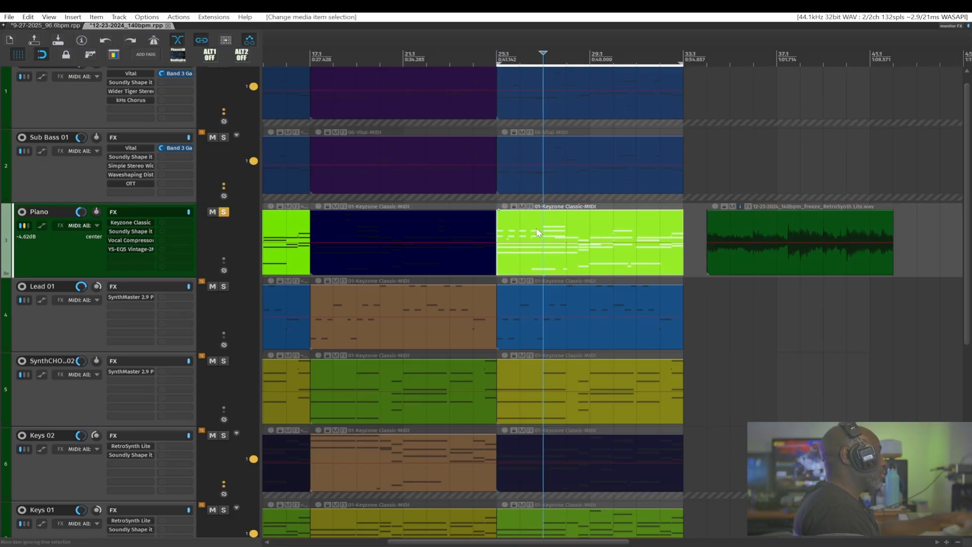
{"action": "key", "text": "space"}
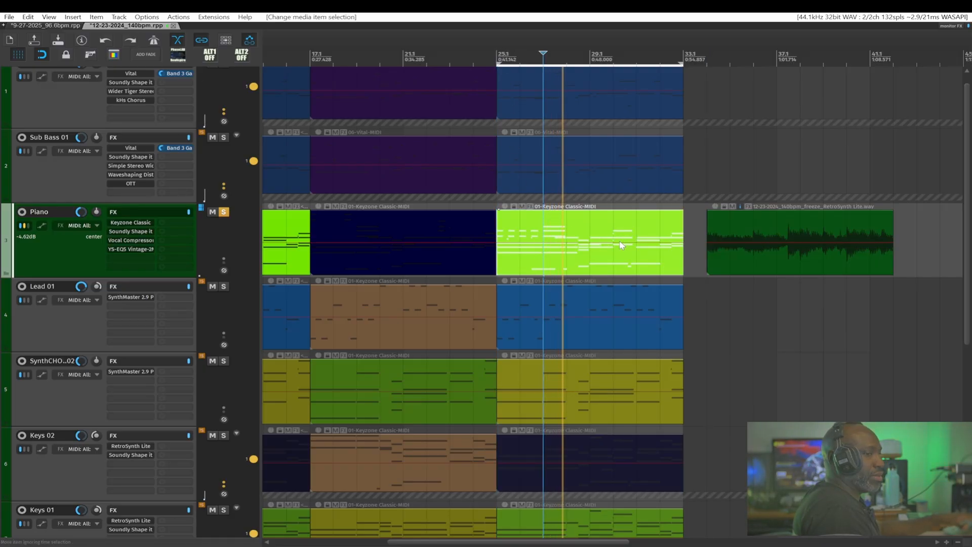
{"action": "key", "text": "space"}
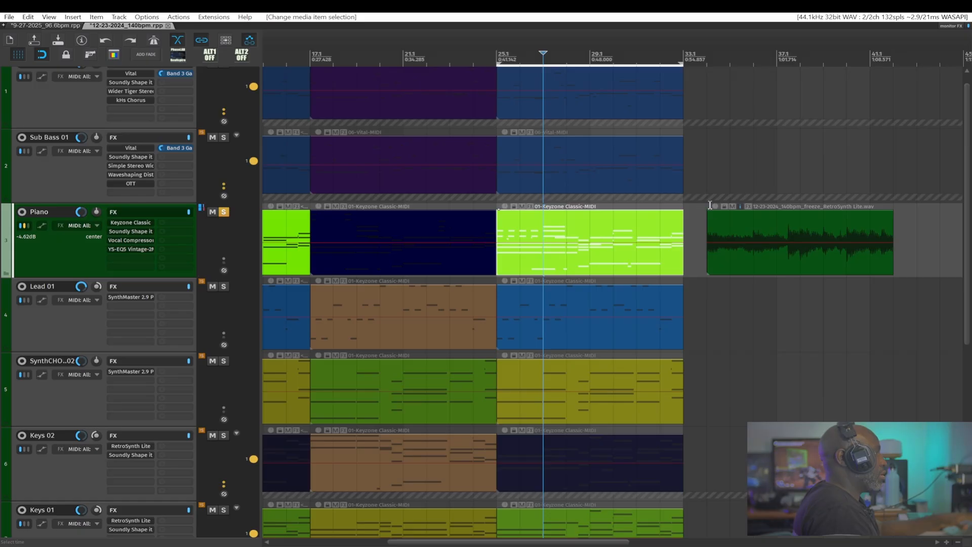
{"action": "left_click", "coordinate": [709, 204]}
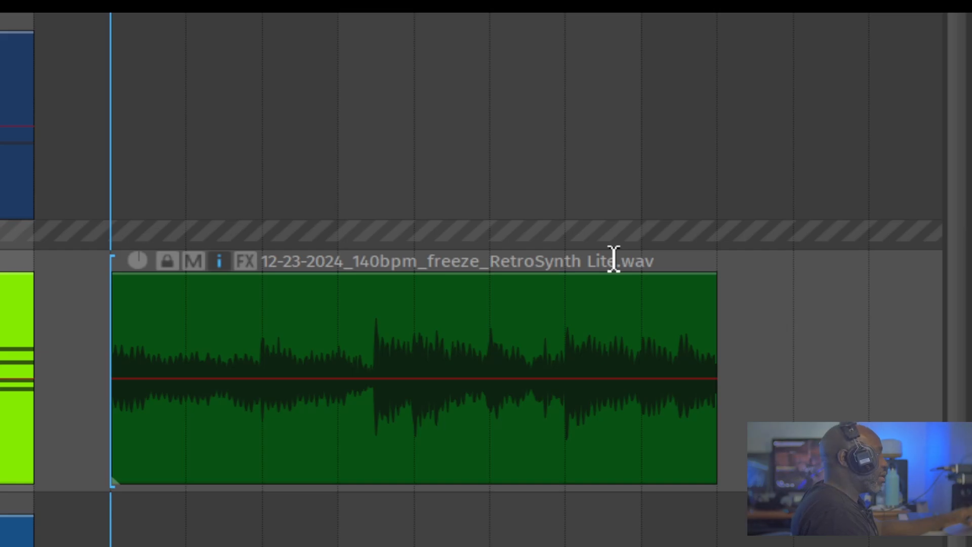
{"action": "key", "text": "space"}
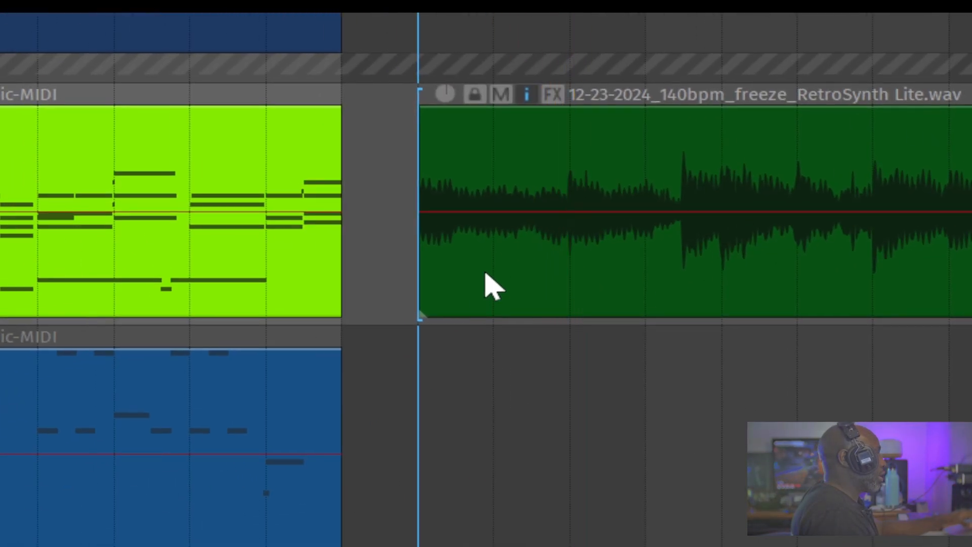
Step: Enable fixed item lanes on the Piano track
{"action": "left_click_drag", "start_coordinate": [485, 274], "coordinate": [561, 194]}
{"action": "scroll", "coordinate": [561, 195], "scroll_direction": "down", "scroll_amount": 1}
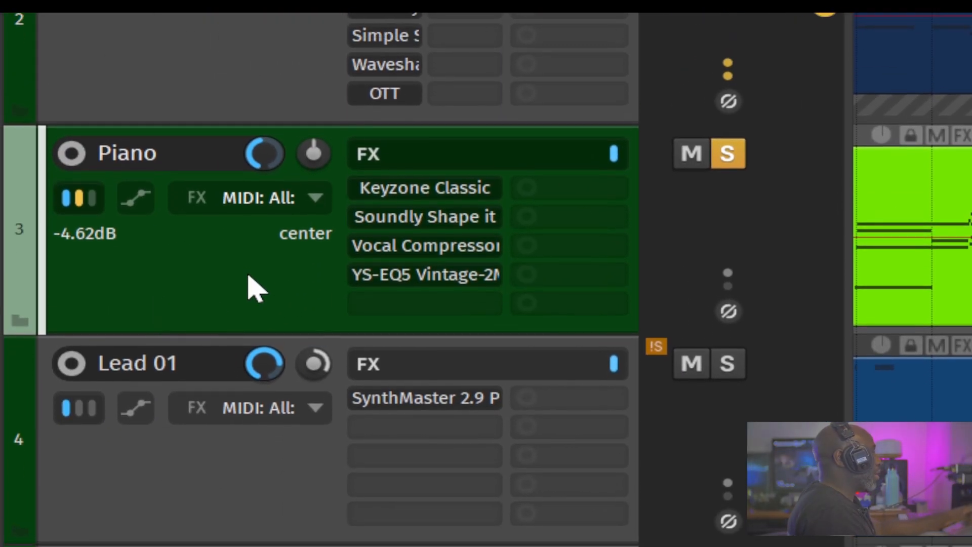
{"action": "right_click", "coordinate": [215, 290]}
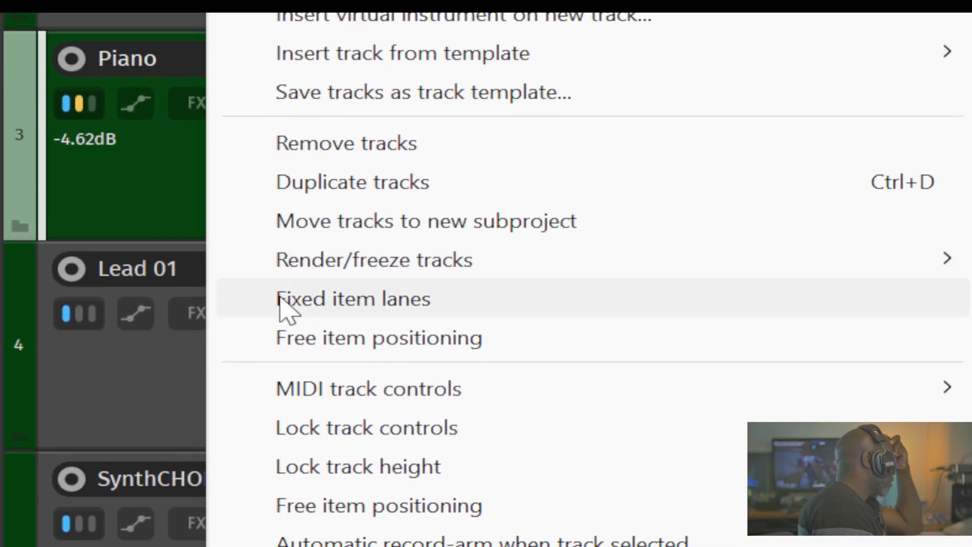
{"action": "left_click", "coordinate": [318, 302]}
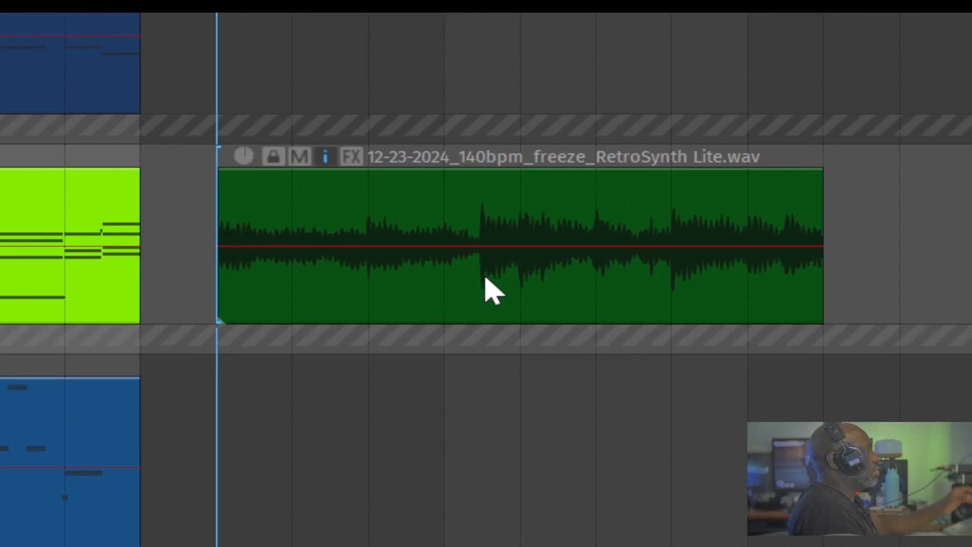
Step: Move the RetroSynth Lite audio item into the Piano track's second lane, aligned beneath the last MIDI item at bar 25
{"action": "left_click_drag", "start_coordinate": [570, 284], "coordinate": [570, 347]}
{"action": "left_click_drag", "start_coordinate": [485, 337], "coordinate": [481, 330]}
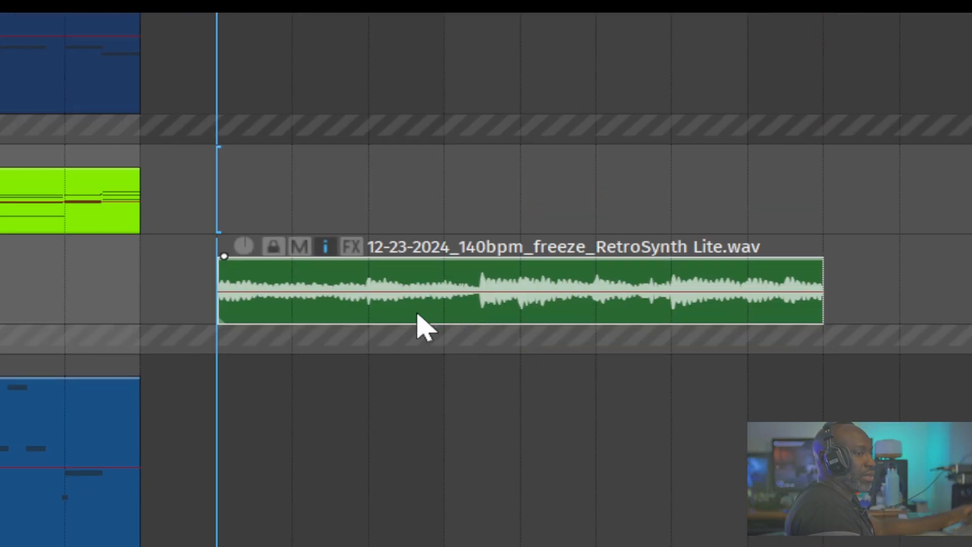
{"action": "left_click_drag", "start_coordinate": [417, 301], "coordinate": [535, 275]}
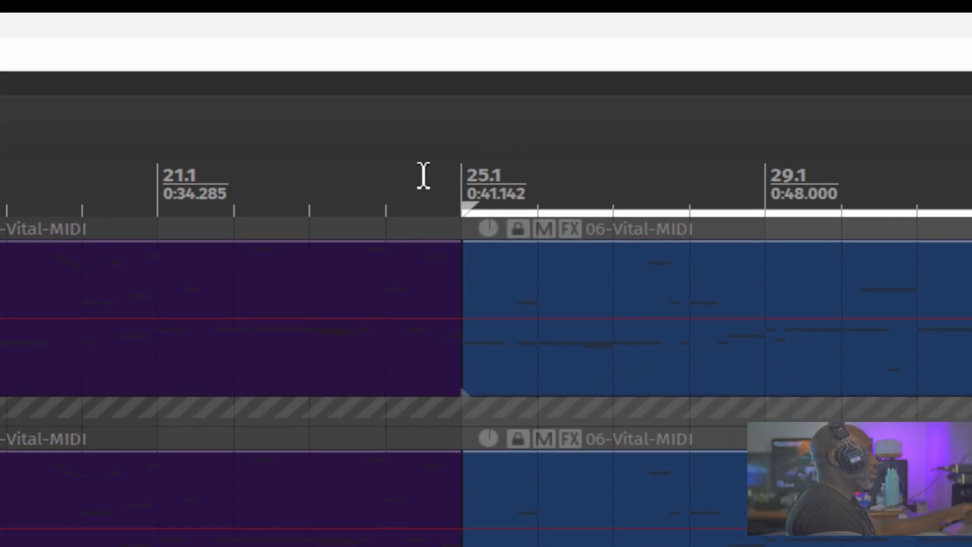
Step: Play the layered Piano items from bar 25, muting and unmuting the 01-Keyzone Classic-MIDI item to hear the RetroSynth Lite audio alone
{"action": "left_click", "coordinate": [458, 178]}
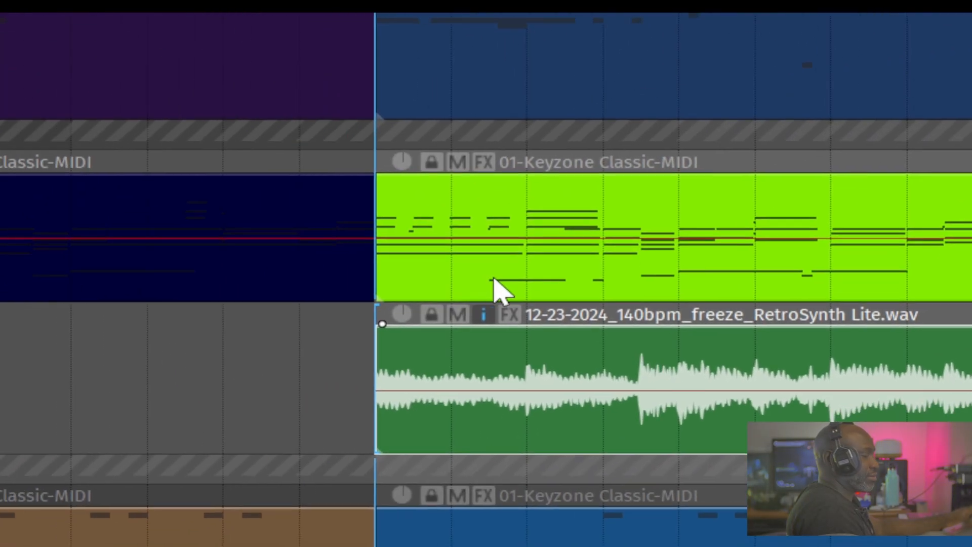
{"action": "key", "text": "space"}
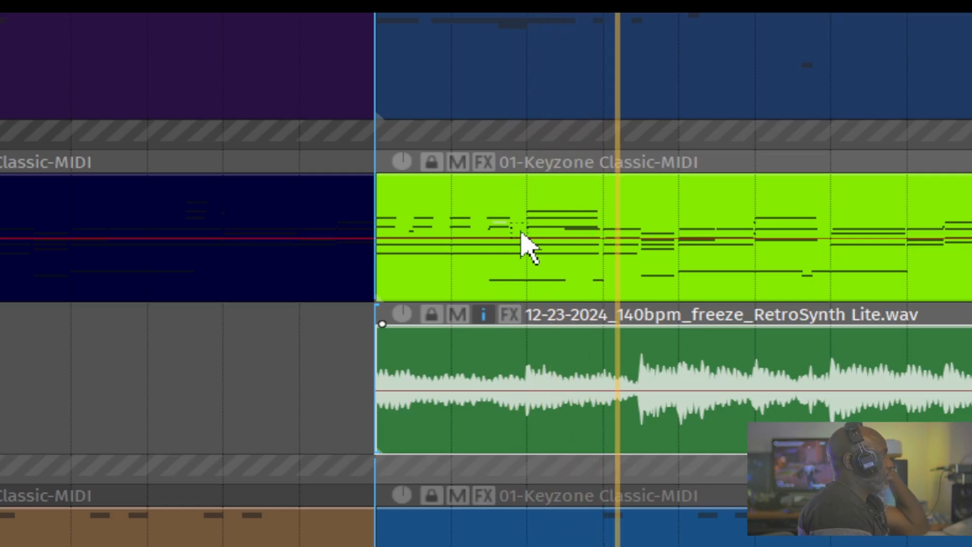
{"action": "left_click", "coordinate": [600, 273]}
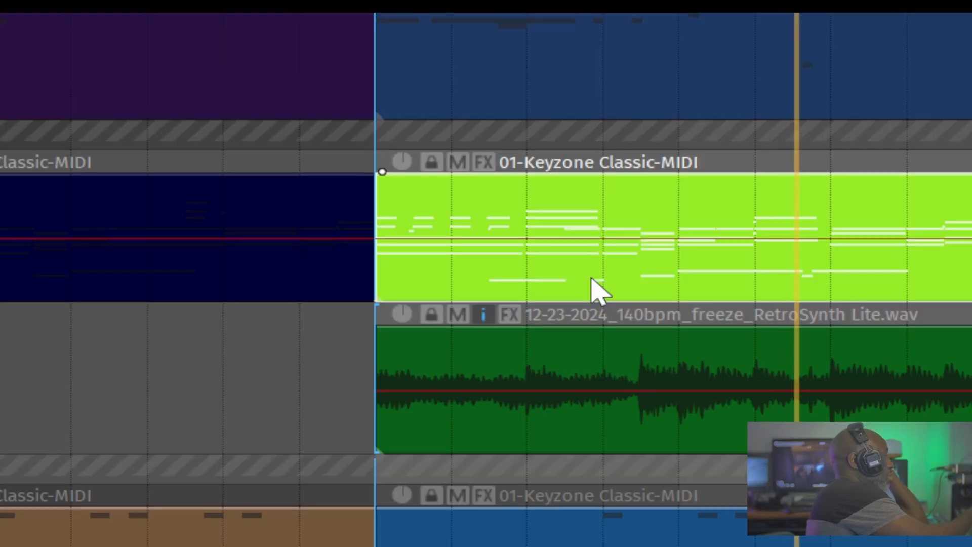
{"action": "key", "text": "alt+m"}
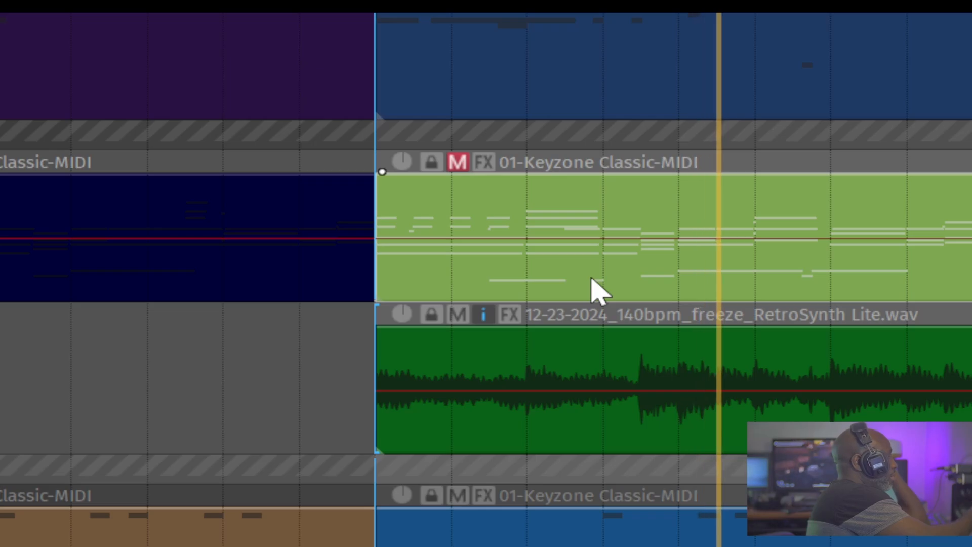
{"action": "key", "text": "m"}
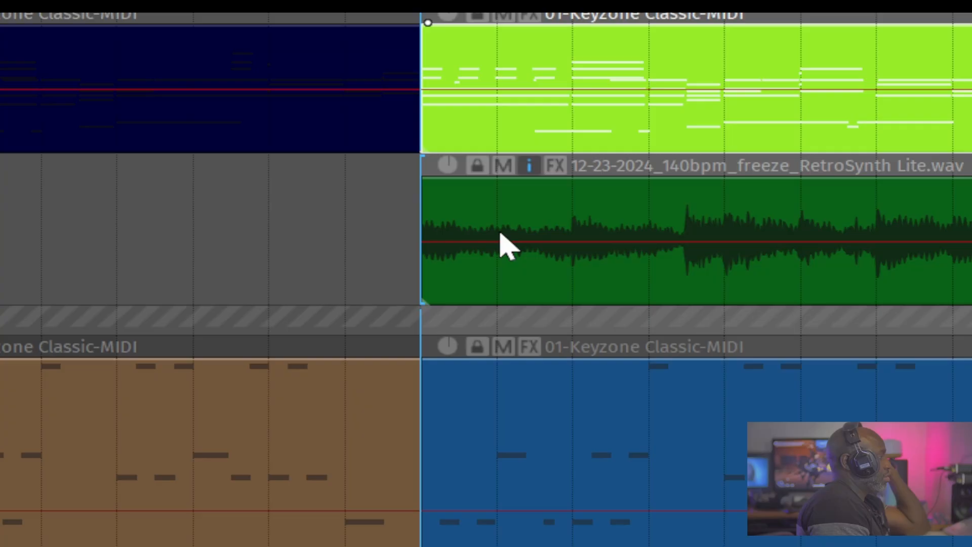
Step: Mute and unmute the RetroSynth Lite audio item during playback to hear the MIDI item alone
{"action": "left_click", "coordinate": [542, 240]}
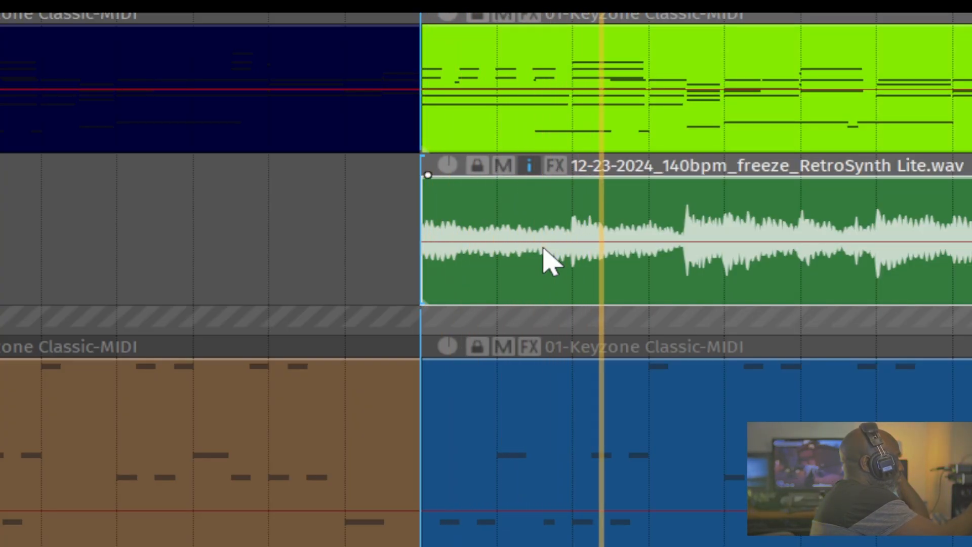
{"action": "key", "text": "m"}
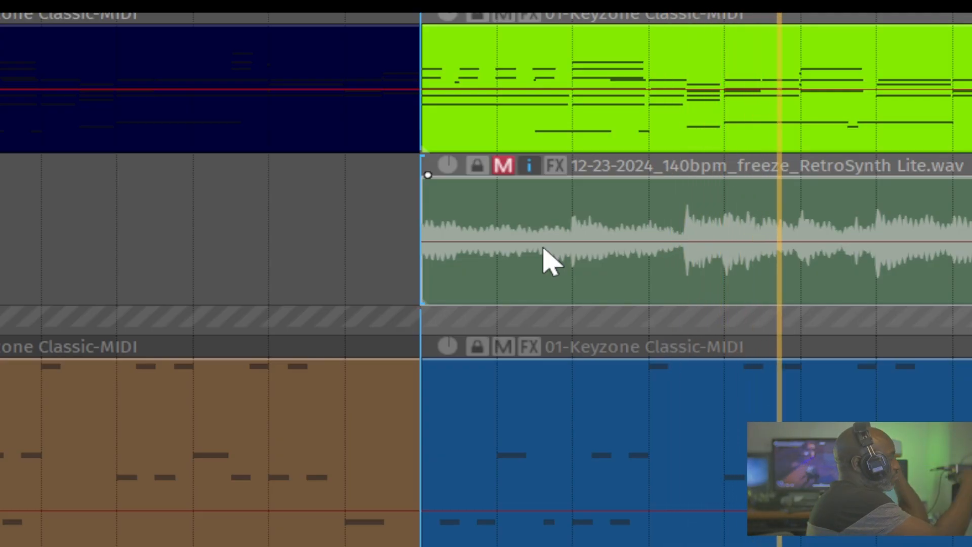
{"action": "key", "text": "m"}
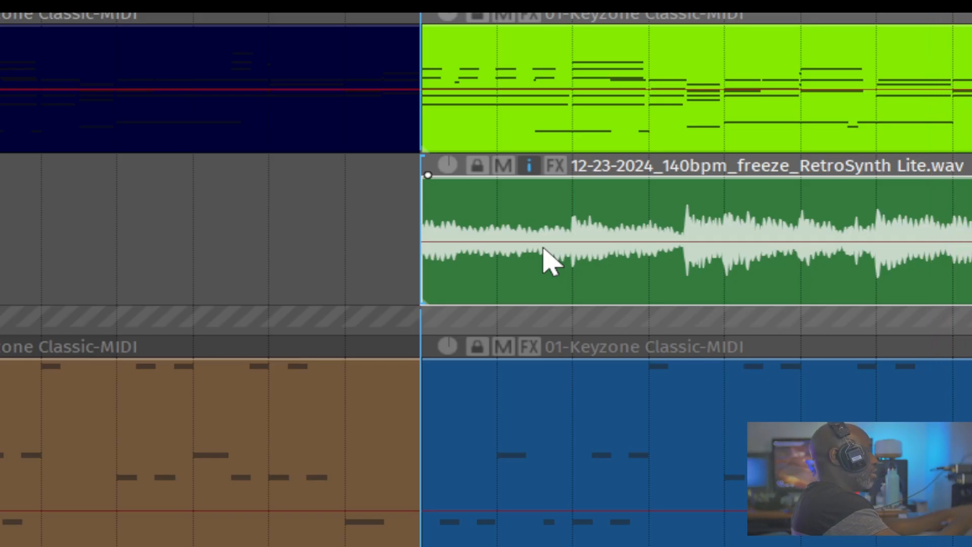
Step: Import All access_drums.mp3 into the Piano track's second lane and align its start with the end of the RetroSynth Lite item
{"action": "key", "text": "alt+Tab"}
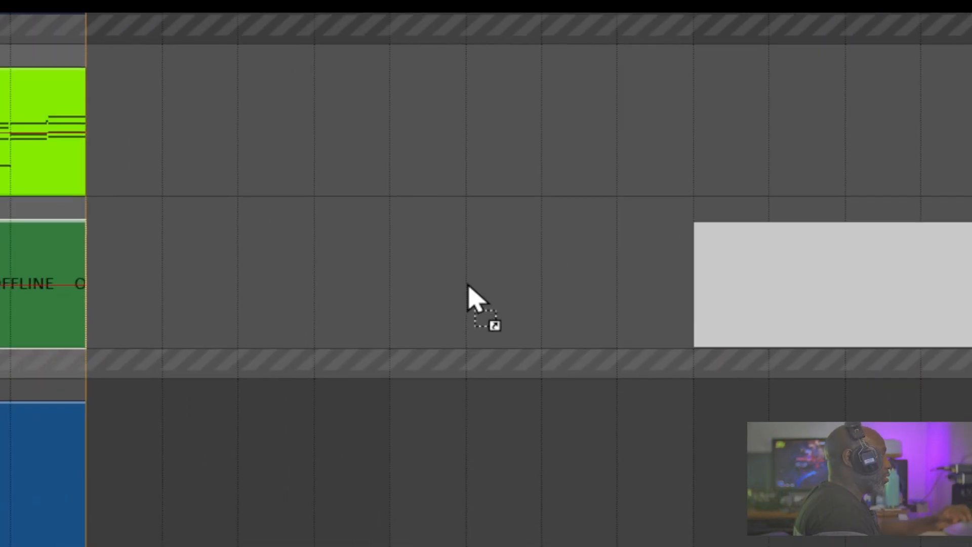
{"action": "left_click_drag", "start_coordinate": [469, 284], "coordinate": [448, 348]}
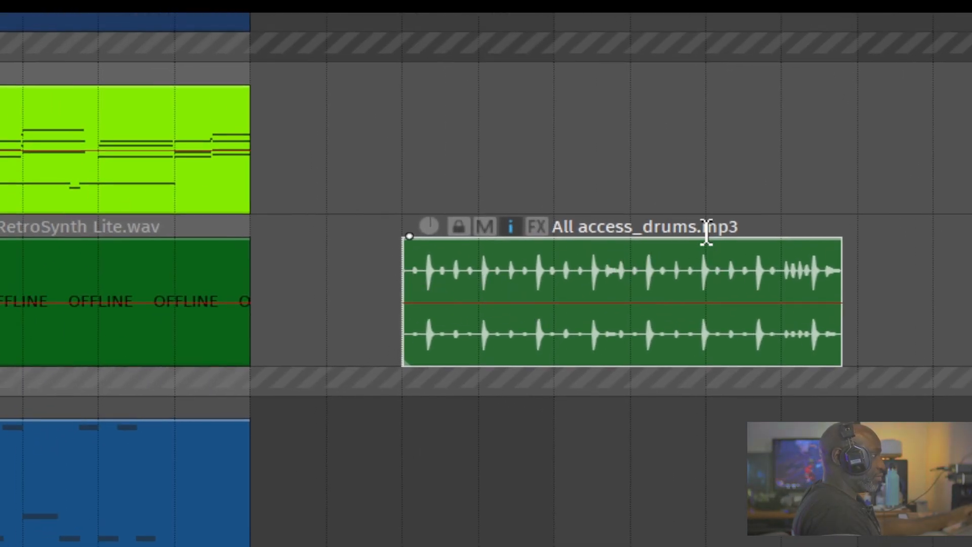
{"action": "left_click_drag", "start_coordinate": [586, 298], "coordinate": [451, 299]}
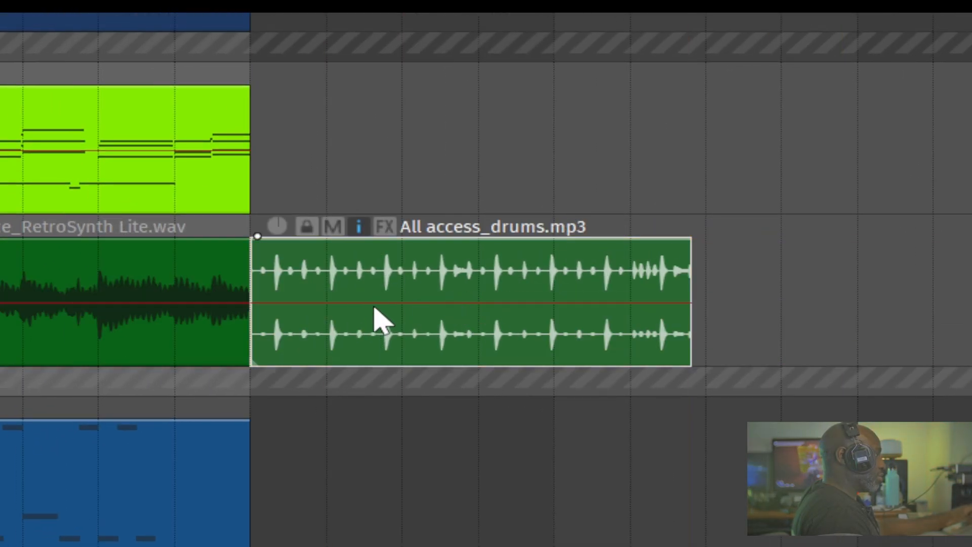
Step: Move the All access_drums.mp3 item into the Piano track's third lane, starting at bar 25, and audition the layered items
{"action": "mouse_move", "coordinate": [304, 324]}
{"action": "left_mouse_down"}
{"action": "mouse_move", "coordinate": [336, 373]}
{"action": "mouse_move", "coordinate": [481, 275]}
{"action": "mouse_move", "coordinate": [339, 266]}
{"action": "mouse_move", "coordinate": [366, 263]}
{"action": "left_mouse_up"}
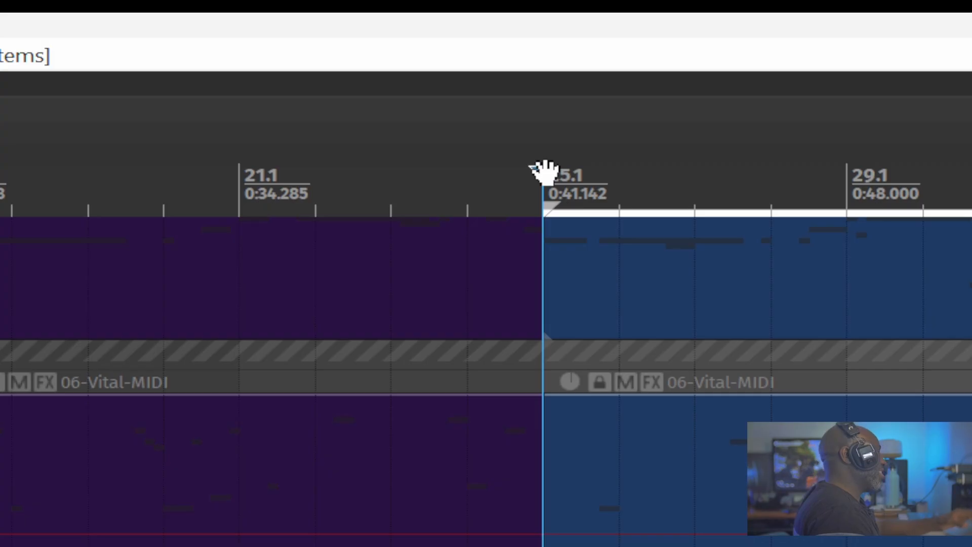
{"action": "key", "text": "ctrl+z"}
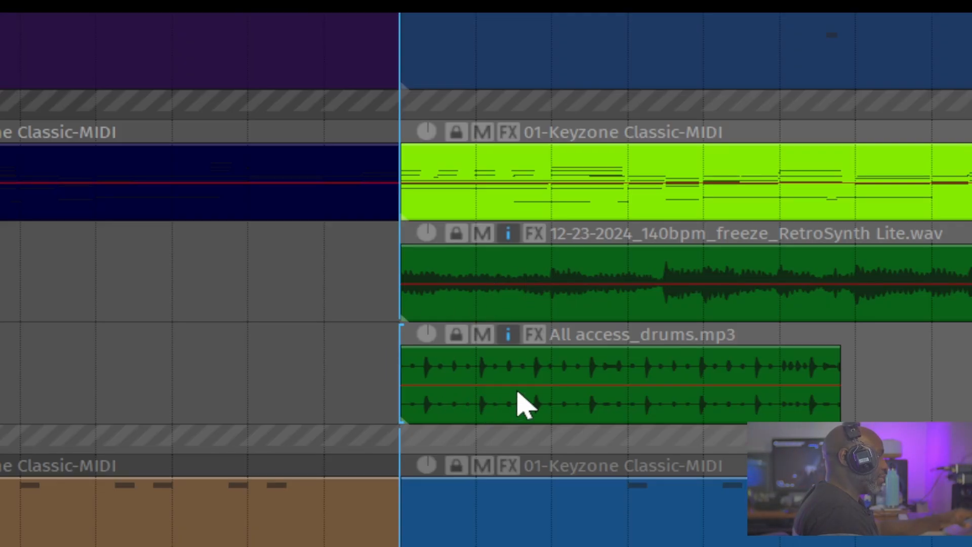
{"action": "key", "text": "space"}
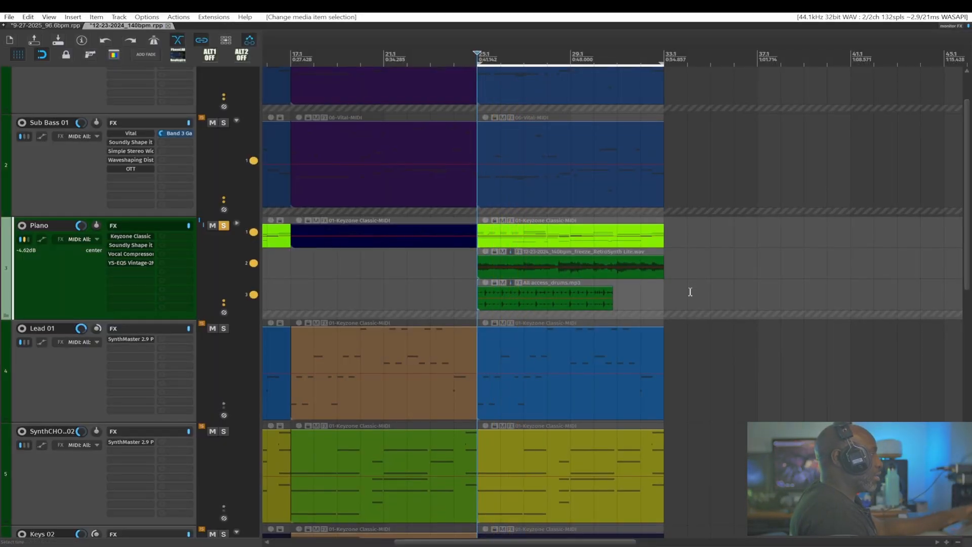
Step: Import 12-22-21_145bmp_MultCHAN.wav into the Piano track's third lane after bar 33, ignoring the tempo suggested by the media
{"action": "key", "text": "alt+Tab"}
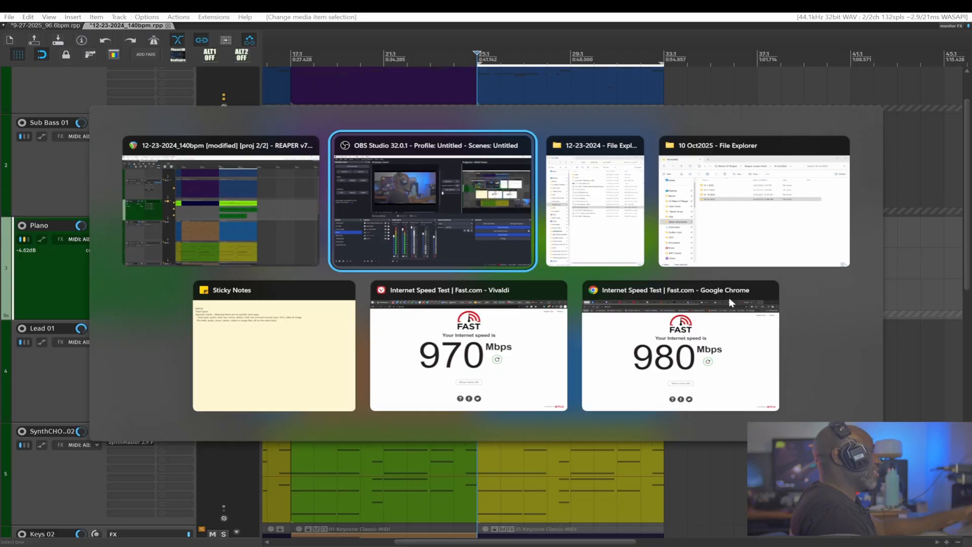
{"action": "key", "text": "alt+Tab"}
{"action": "key", "text": "alt+Tab"}
{"action": "key", "text": "Escape"}
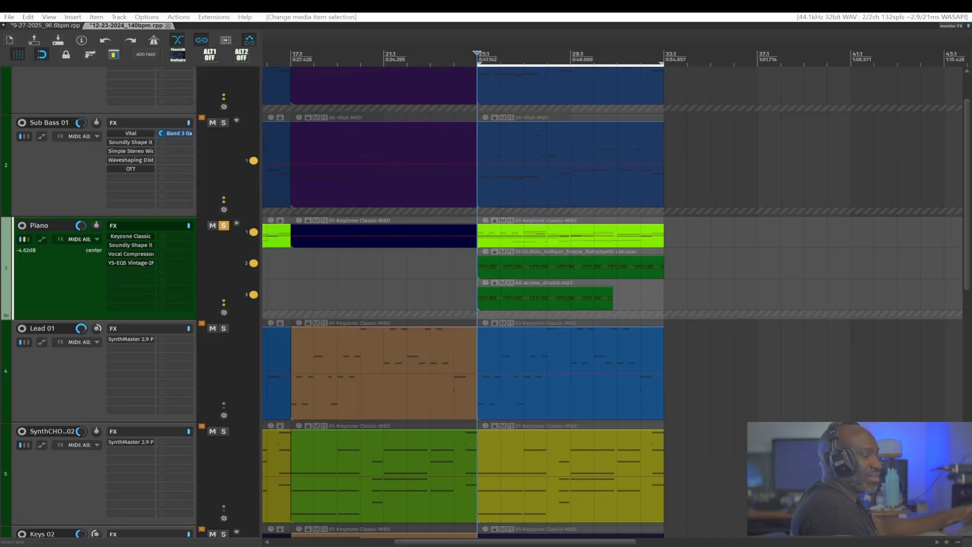
{"action": "key", "text": "alt+Tab"}
{"action": "key", "text": "alt+Tab"}
{"action": "key", "text": "Escape"}
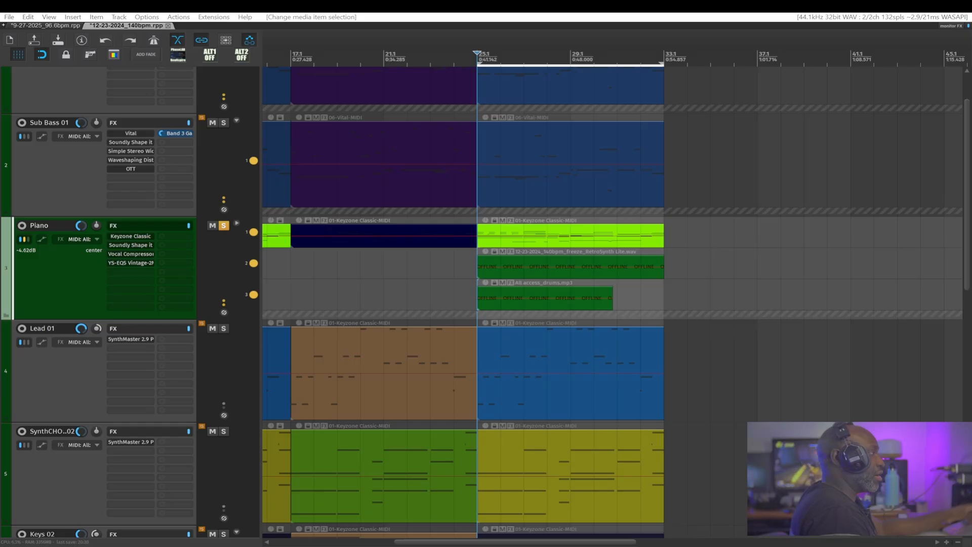
{"action": "left_click_drag", "start_coordinate": [885, 282], "coordinate": [757, 290]}
{"action": "left_click_drag", "start_coordinate": [680, 296], "coordinate": [697, 290]}
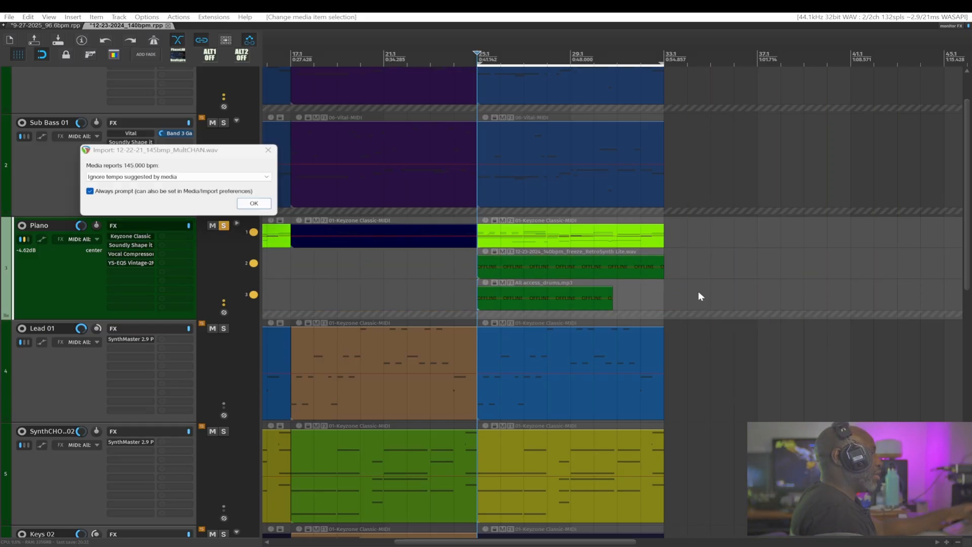
{"action": "left_click", "coordinate": [272, 206]}
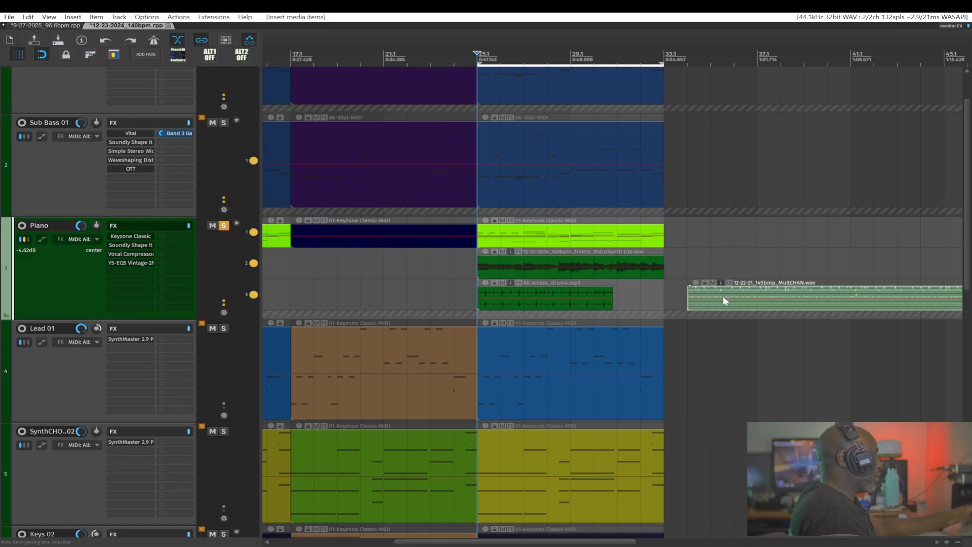
Step: Move the 12-22-21_145bmp_MultCHAN.wav item into the Piano track's fourth lane, starting at bar 25
{"action": "key", "text": "alt+Tab"}
{"action": "key", "text": "alt+Tab"}
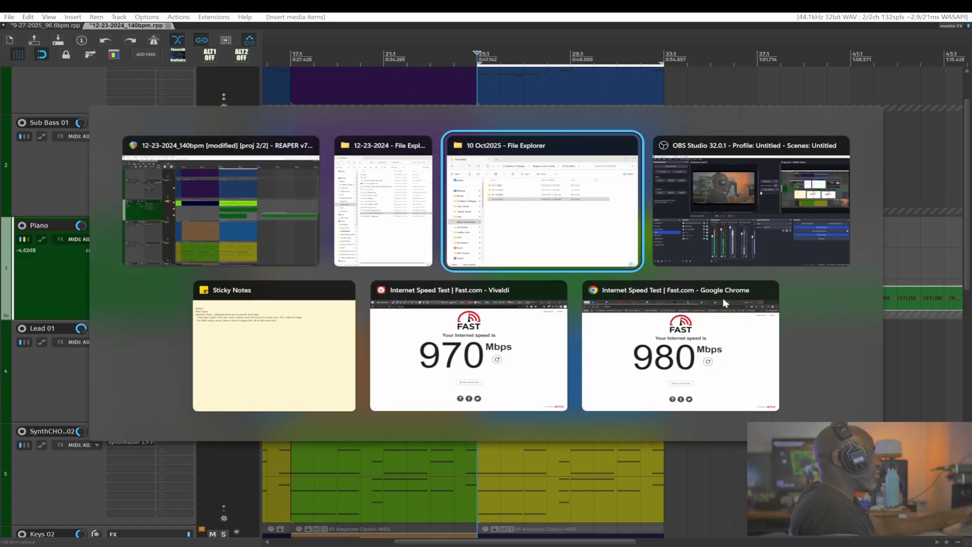
{"action": "scroll", "coordinate": [736, 302], "scroll_direction": "up", "scroll_amount": 5}
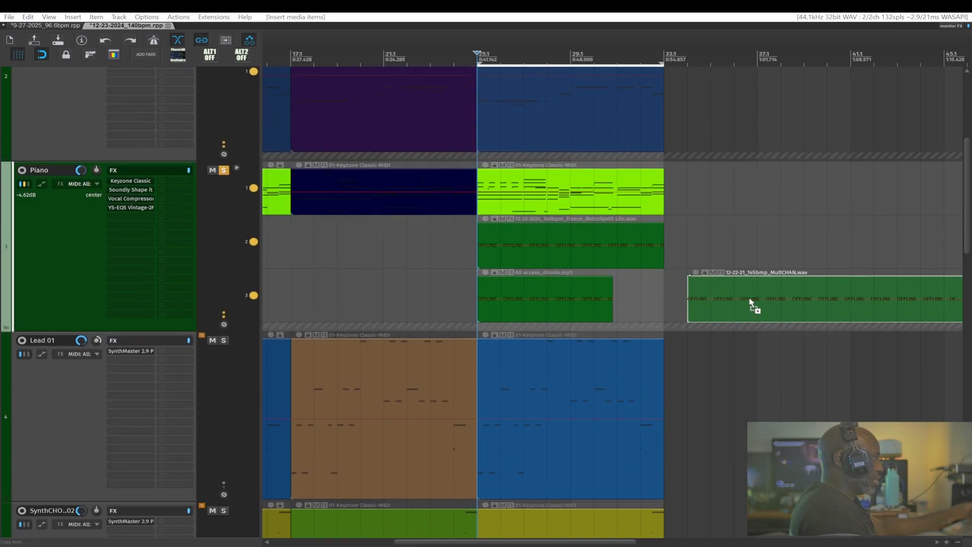
{"action": "left_click_drag", "start_coordinate": [751, 306], "coordinate": [540, 317]}
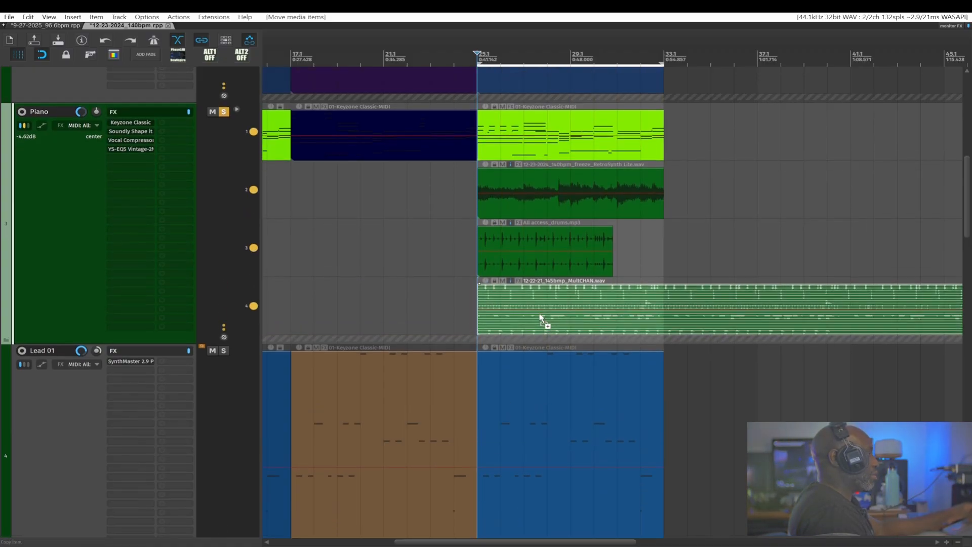
Step: Play from bar 25, temporarily muting the MIDI, RetroSynth Lite and drums items to hear the 12-22-21_145bmp_MultCHAN.wav item alone
{"action": "scroll", "coordinate": [541, 318], "scroll_direction": "up", "scroll_amount": 3}
{"action": "scroll", "coordinate": [567, 357], "scroll_direction": "down", "scroll_amount": 3}
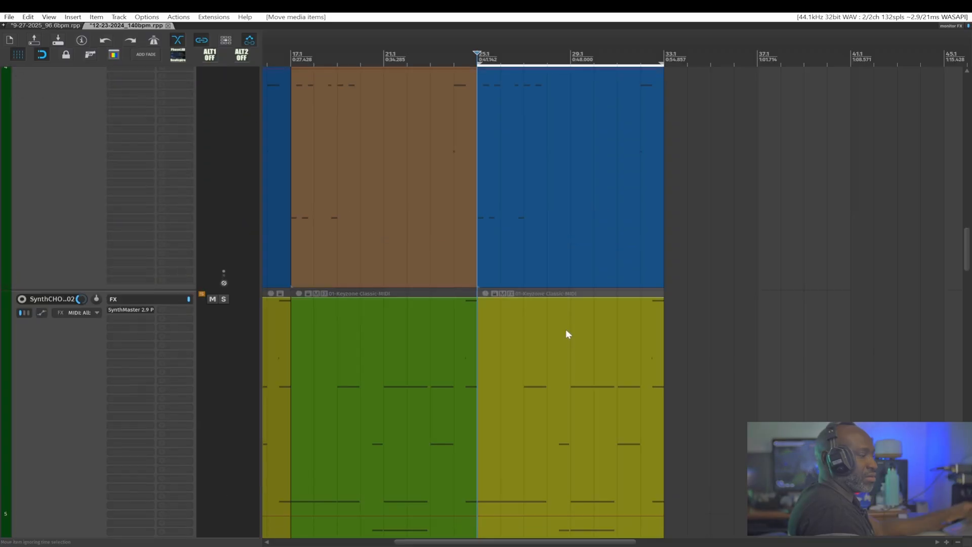
{"action": "scroll", "coordinate": [566, 329], "scroll_direction": "up", "scroll_amount": 6}
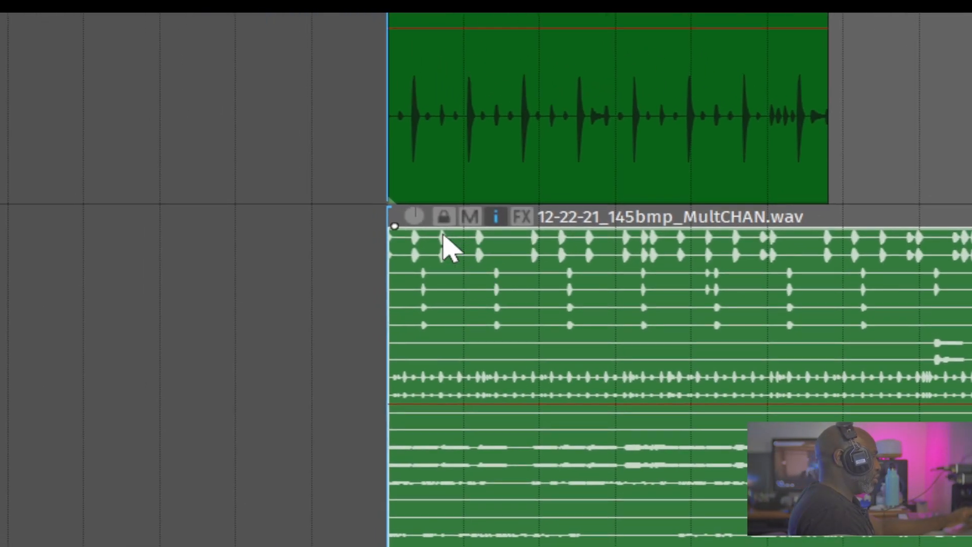
{"action": "key", "text": "space"}
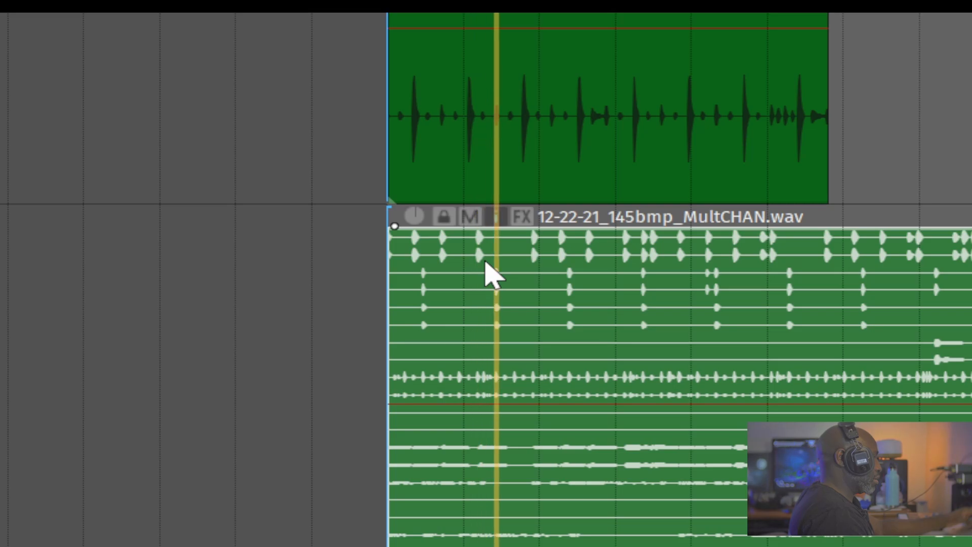
{"action": "mouse_move", "coordinate": [507, 214]}
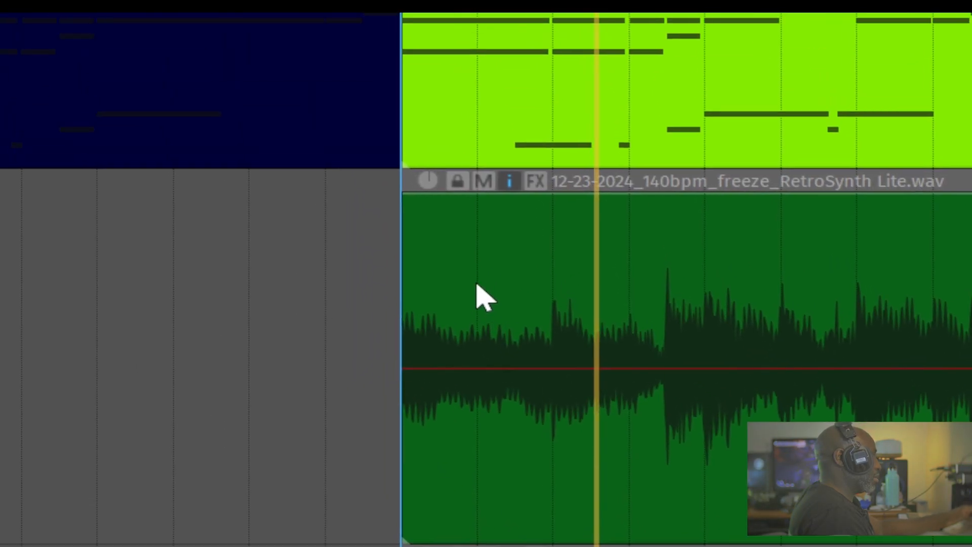
{"action": "left_click_drag", "start_coordinate": [481, 332], "coordinate": [490, 275]}
{"action": "key", "text": "m"}
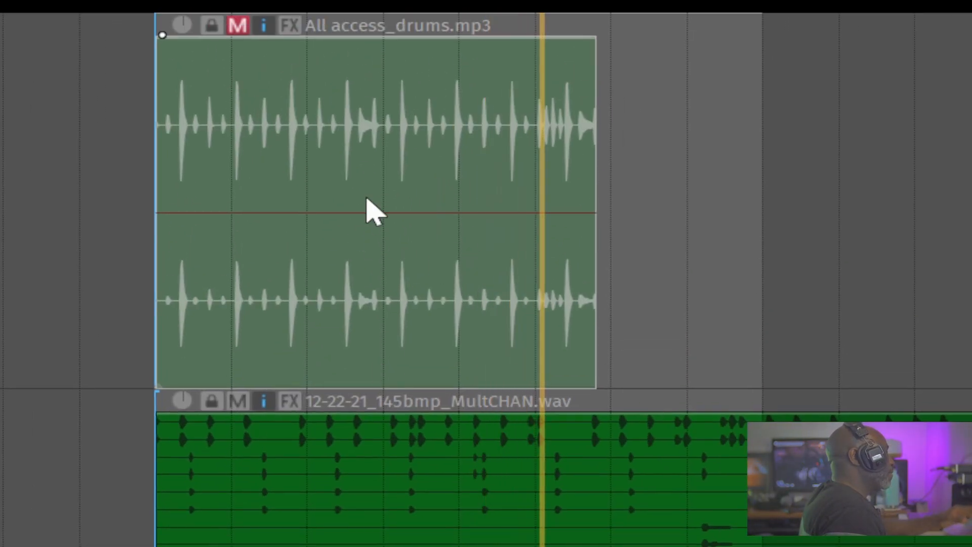
{"action": "scroll", "coordinate": [495, 267], "scroll_direction": "down", "scroll_amount": 2}
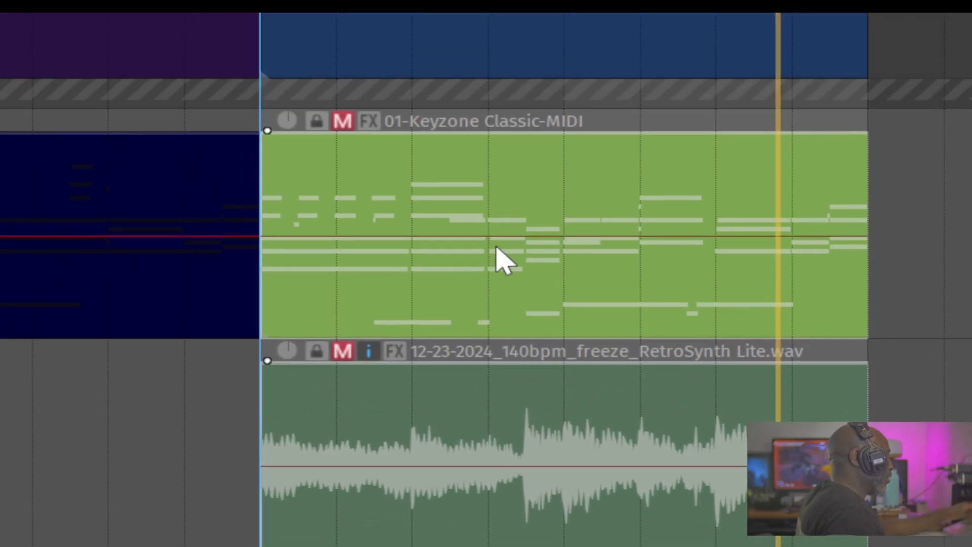
{"action": "left_click_drag", "start_coordinate": [492, 172], "coordinate": [488, 280]}
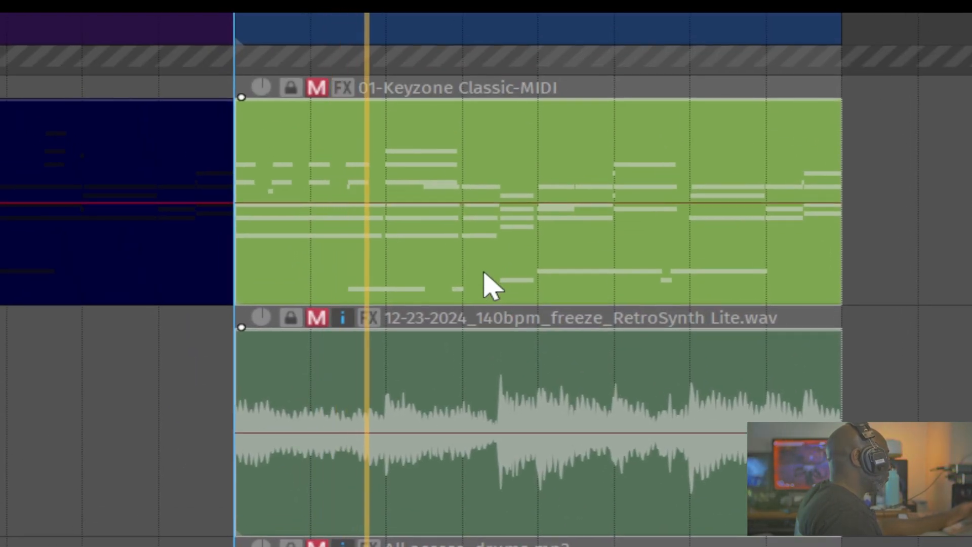
{"action": "key", "text": "u"}
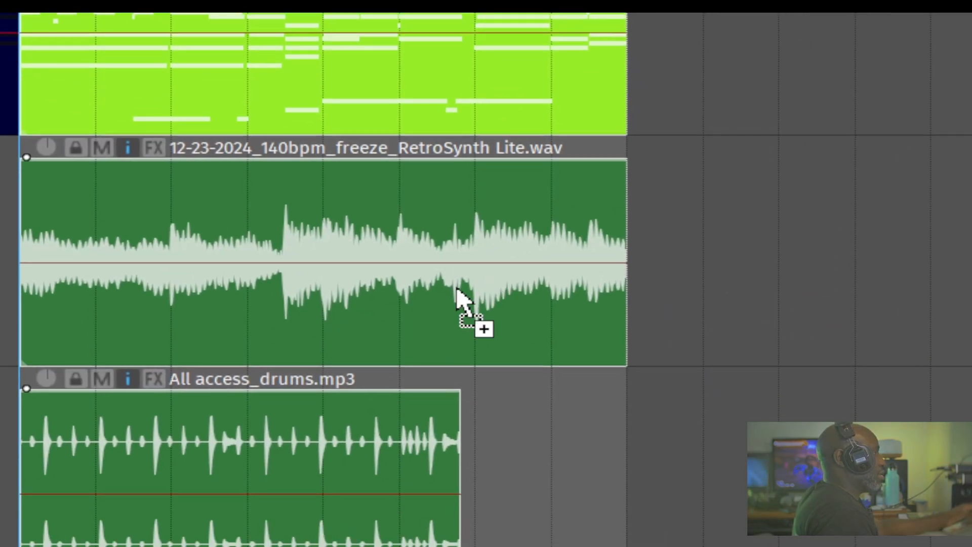
Step: Import the iMM_Logo2 media file into the Piano track's third lane, starting at bar 33 where the MIDI item ends
{"action": "key", "text": "alt+Tab"}
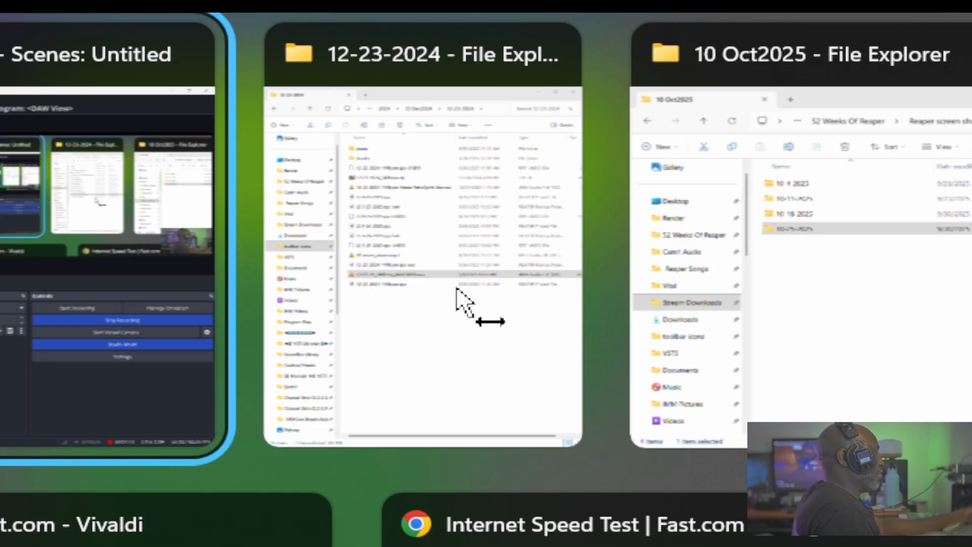
{"action": "key", "text": "alt+Tab"}
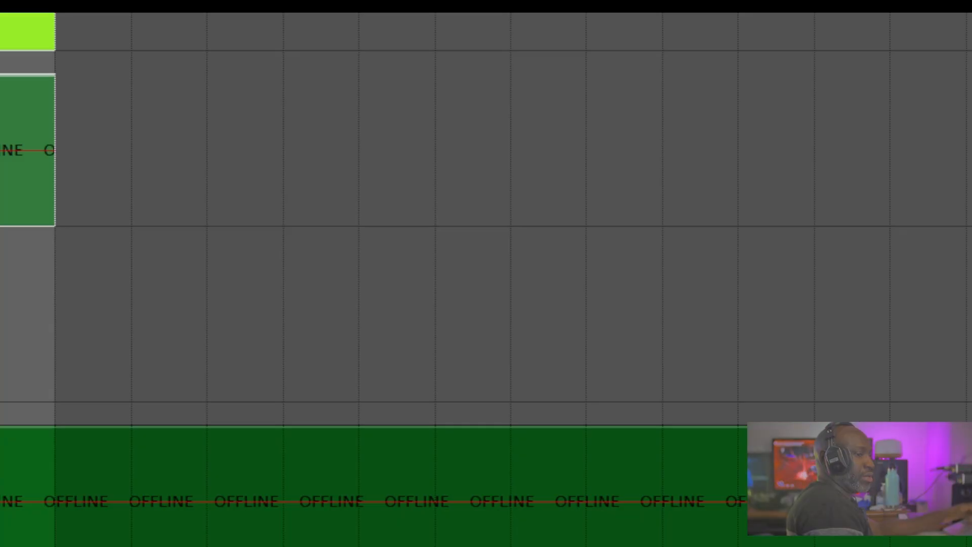
{"action": "left_click_drag", "start_coordinate": [905, 265], "coordinate": [340, 303]}
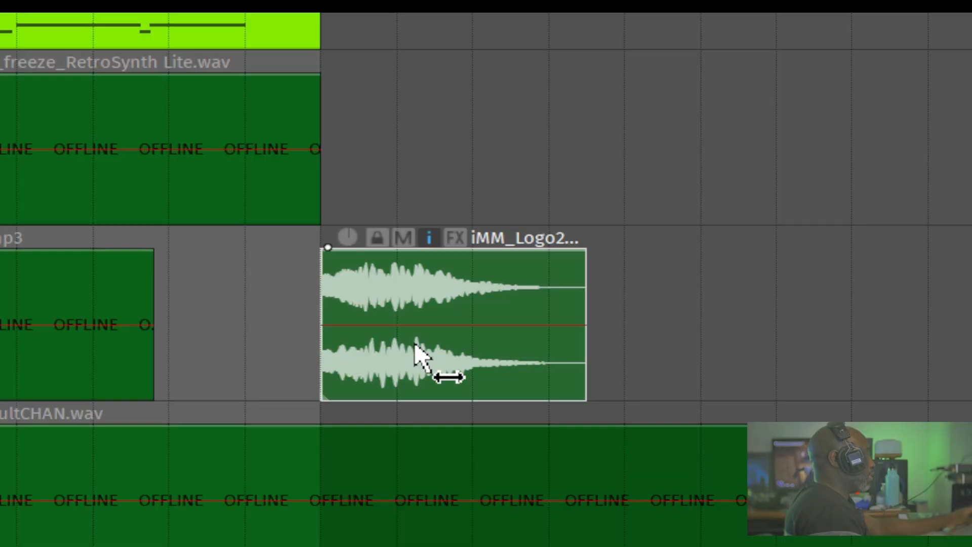
Step: Move the iMM_Logo2 item into a new fifth lane beneath the 12-22-21_145bmp_MultCHAN.wav item, keeping its start at bar 33
{"action": "key", "text": "alt+Tab"}
{"action": "left_click_drag", "start_coordinate": [424, 357], "coordinate": [422, 422]}
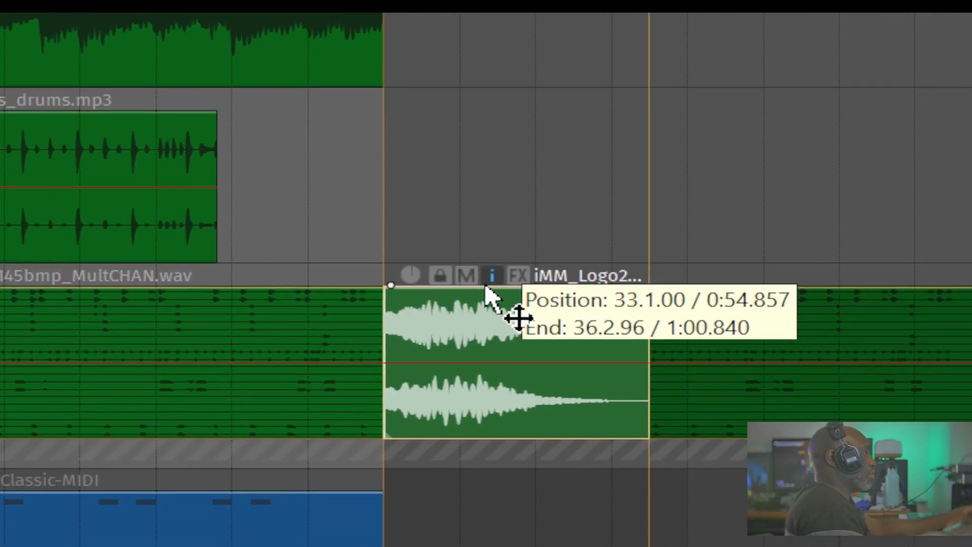
{"action": "left_click_drag", "start_coordinate": [486, 298], "coordinate": [471, 443]}
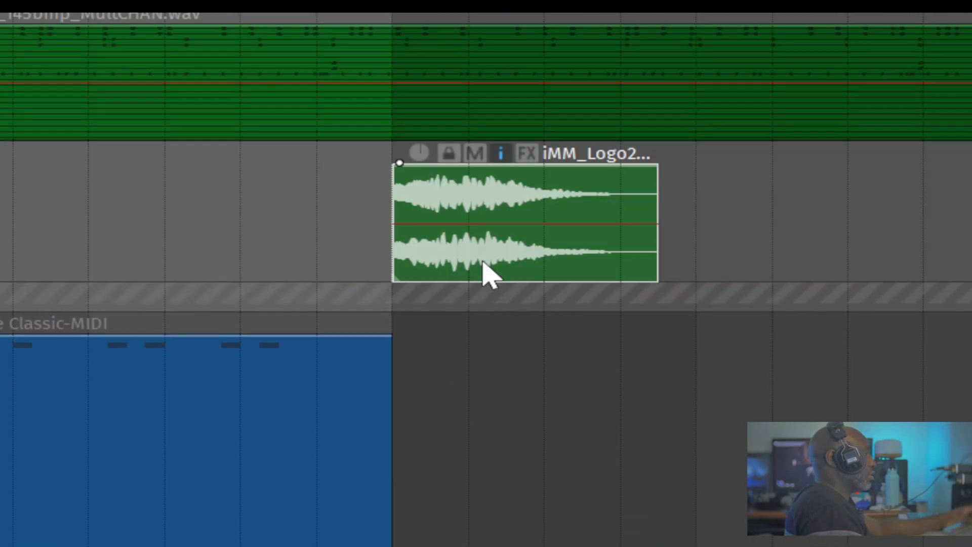
Step: Move the iMM_Logo2 item within the Piano track's fifth lane so it starts at bar 25, aligned with the items above
{"action": "left_click_drag", "start_coordinate": [482, 261], "coordinate": [366, 280]}
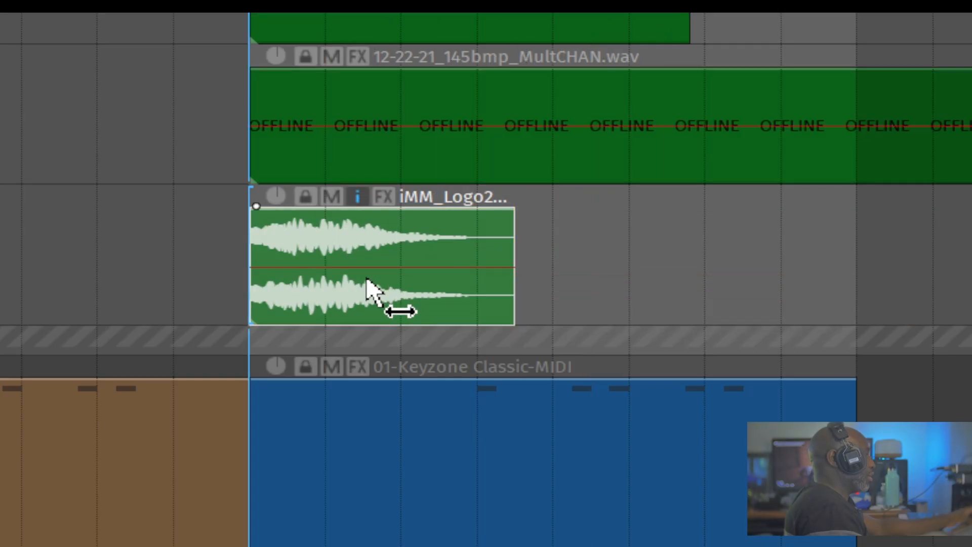
{"action": "key", "text": "alt+Tab"}
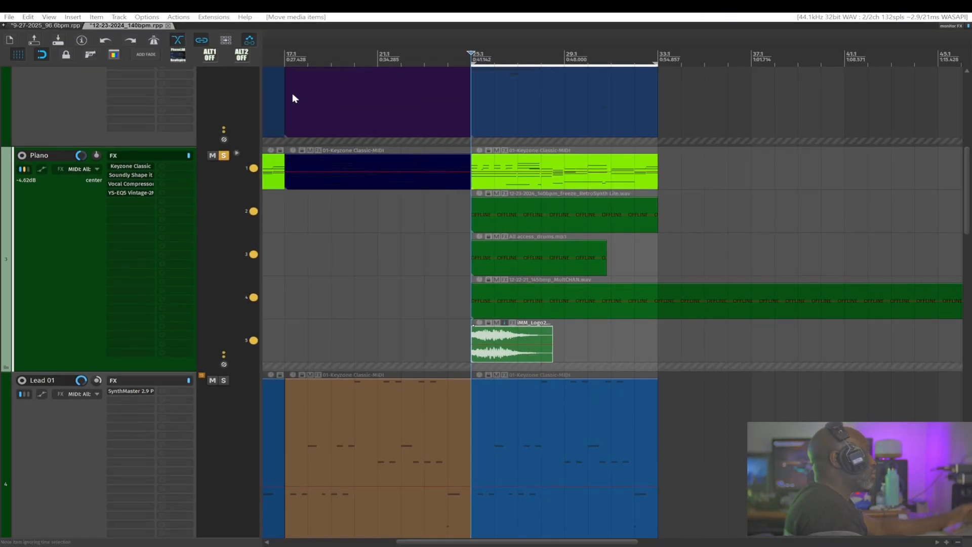
Step: Open the Video window and shrink it so the Piano track's lane items starting at bar 25 are uncovered
{"action": "left_click", "coordinate": [50, 17]}
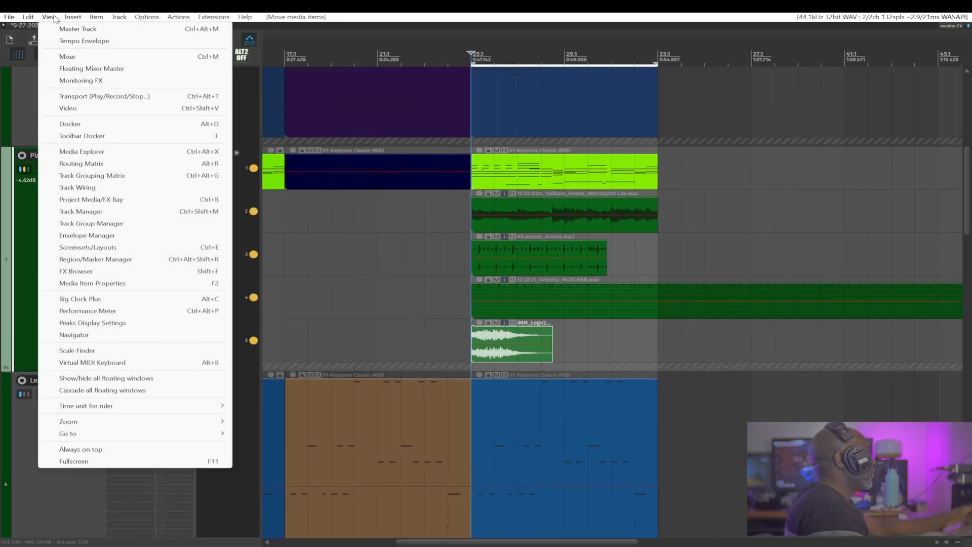
{"action": "left_click", "coordinate": [102, 108]}
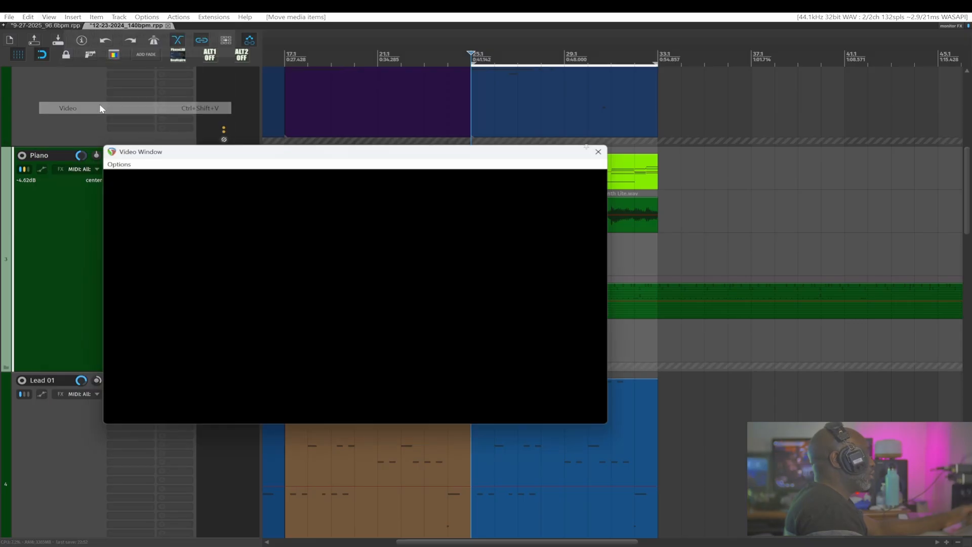
{"action": "left_click_drag", "start_coordinate": [362, 151], "coordinate": [360, 157]}
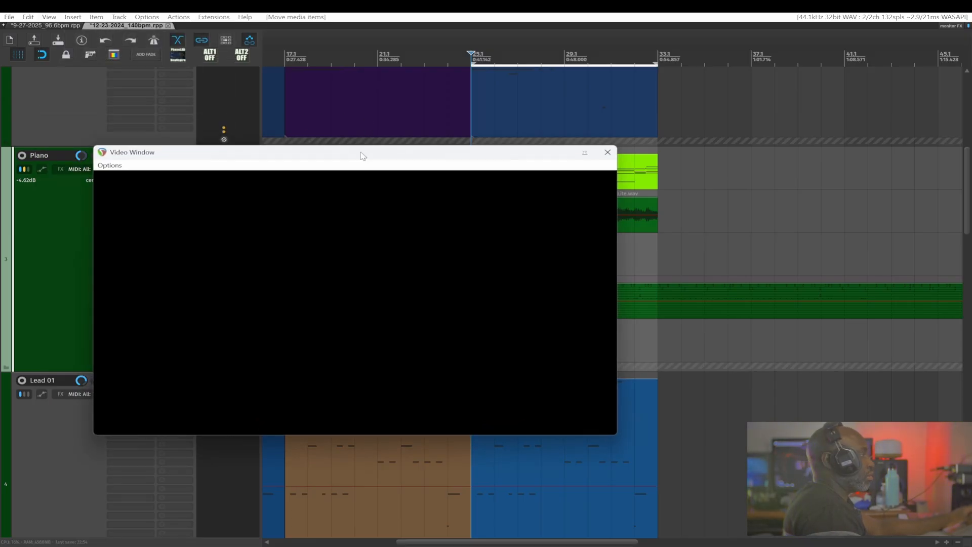
{"action": "left_click_drag", "start_coordinate": [613, 439], "coordinate": [428, 400]}
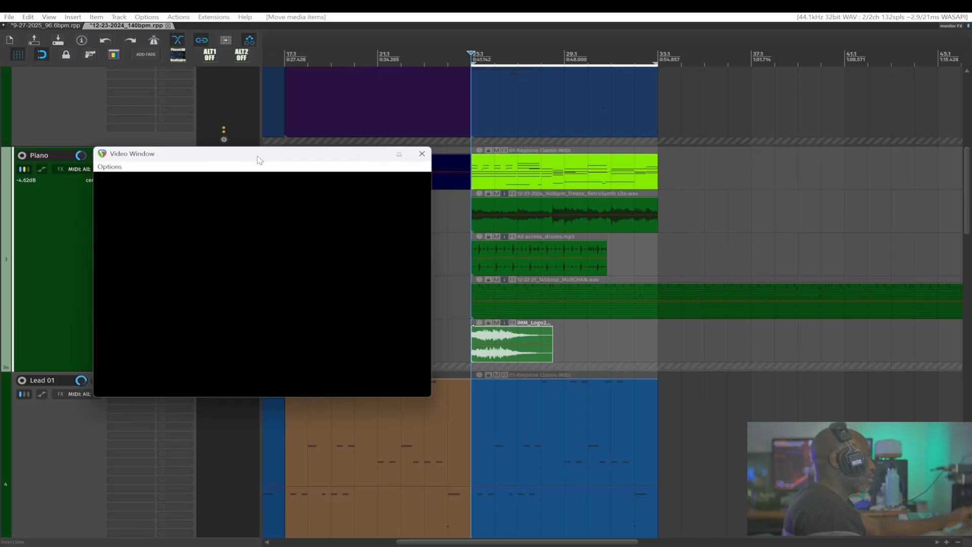
Step: Play the stacked Piano lane items from bar 25 with the Video window open, and close that window after playback
{"action": "key", "text": "space"}
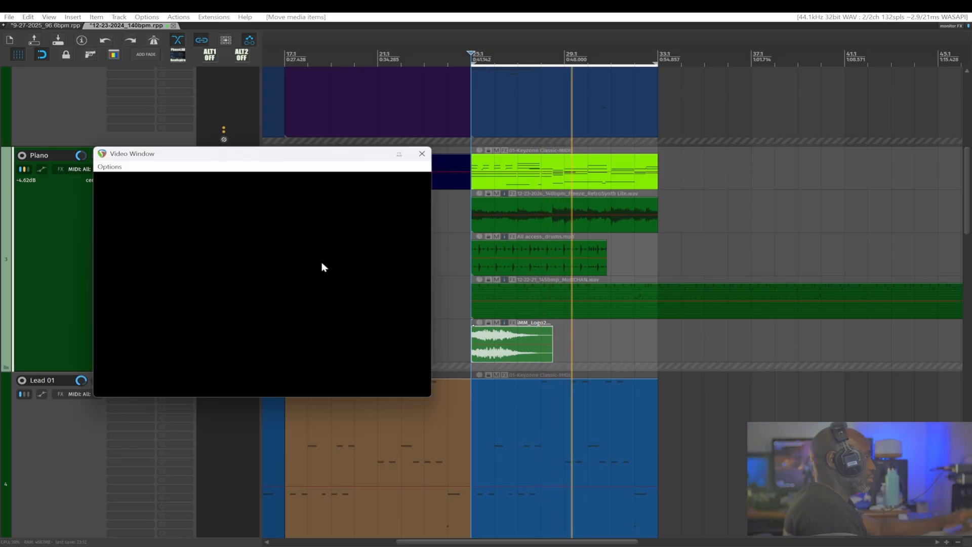
{"action": "scroll", "coordinate": [550, 238], "scroll_direction": "down", "scroll_amount": 4}
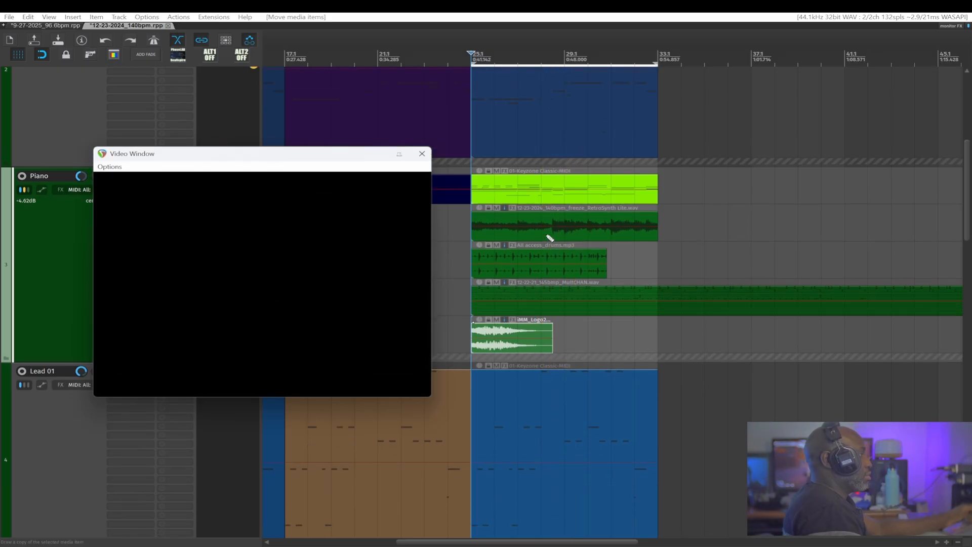
{"action": "left_click", "coordinate": [421, 154]}
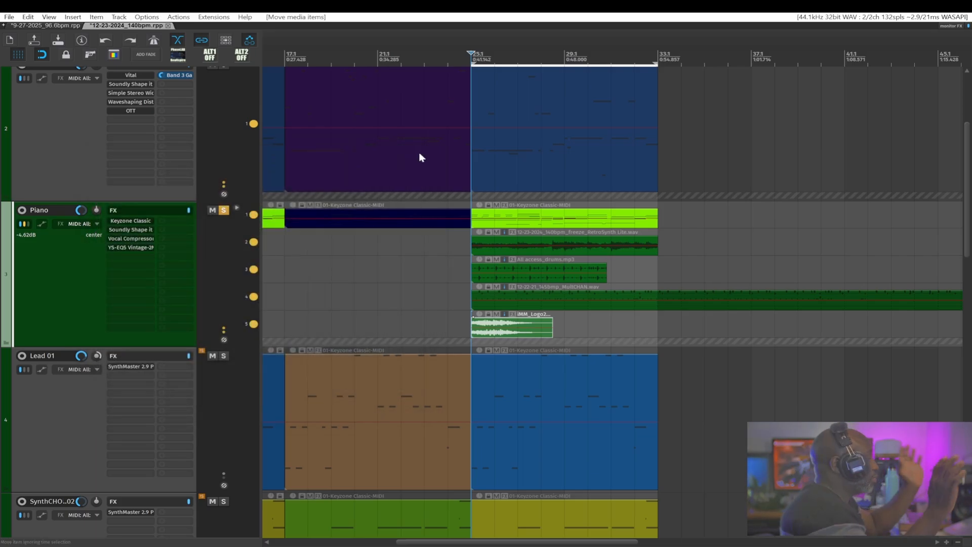